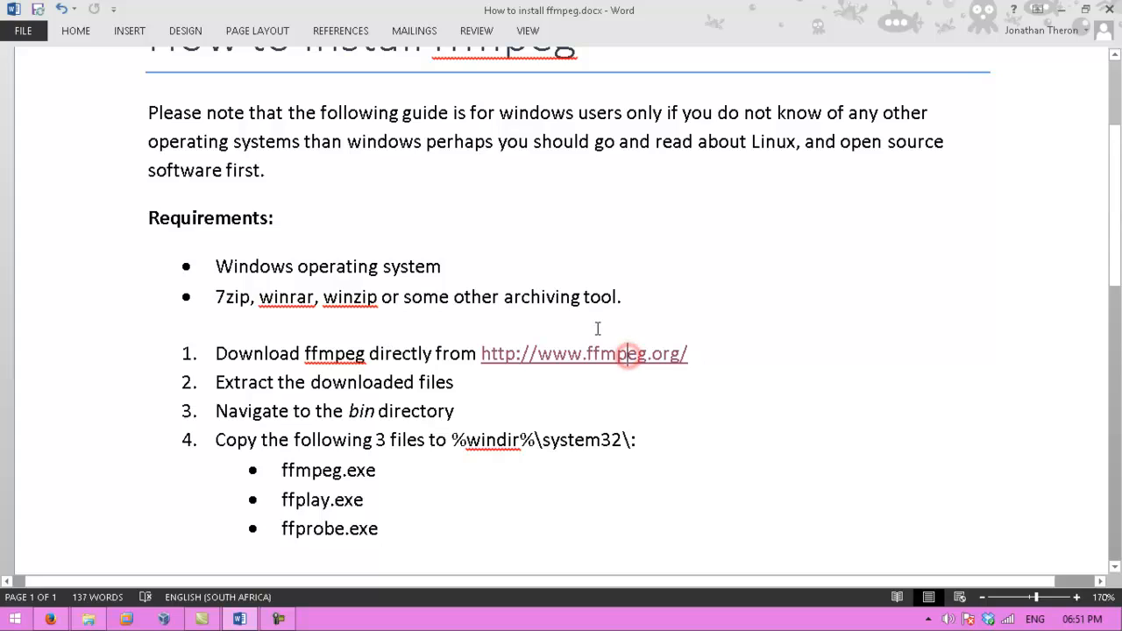
# - Switch to Firefox and open the Download page of ffmpeg.org
pyautogui.click(276, 12)
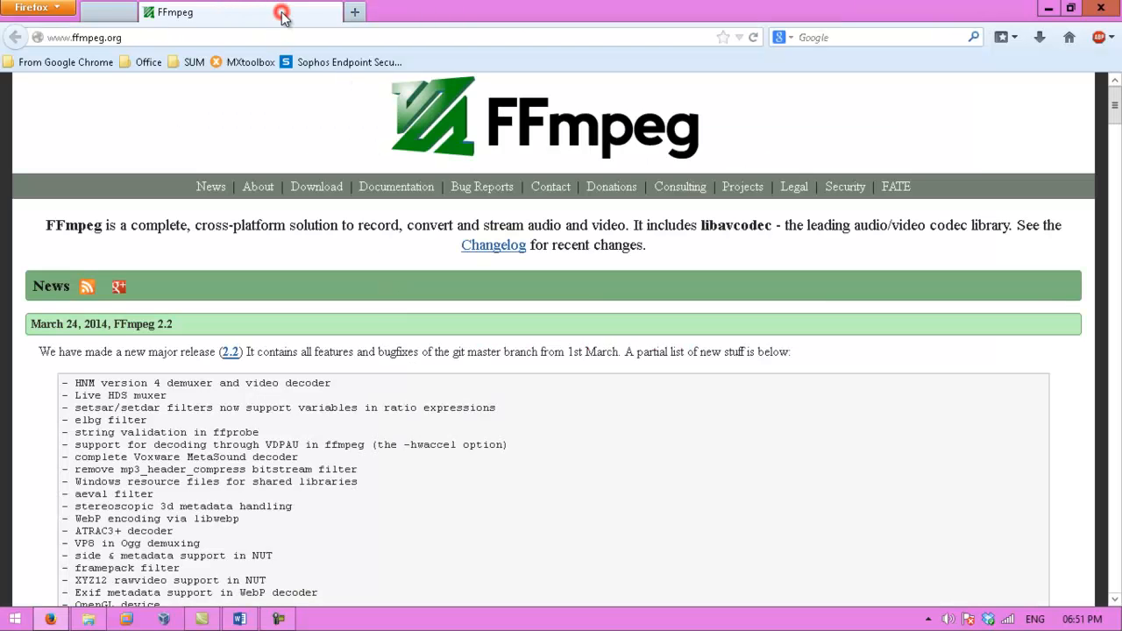
pyautogui.click(271, 33)
pyautogui.click(272, 32)
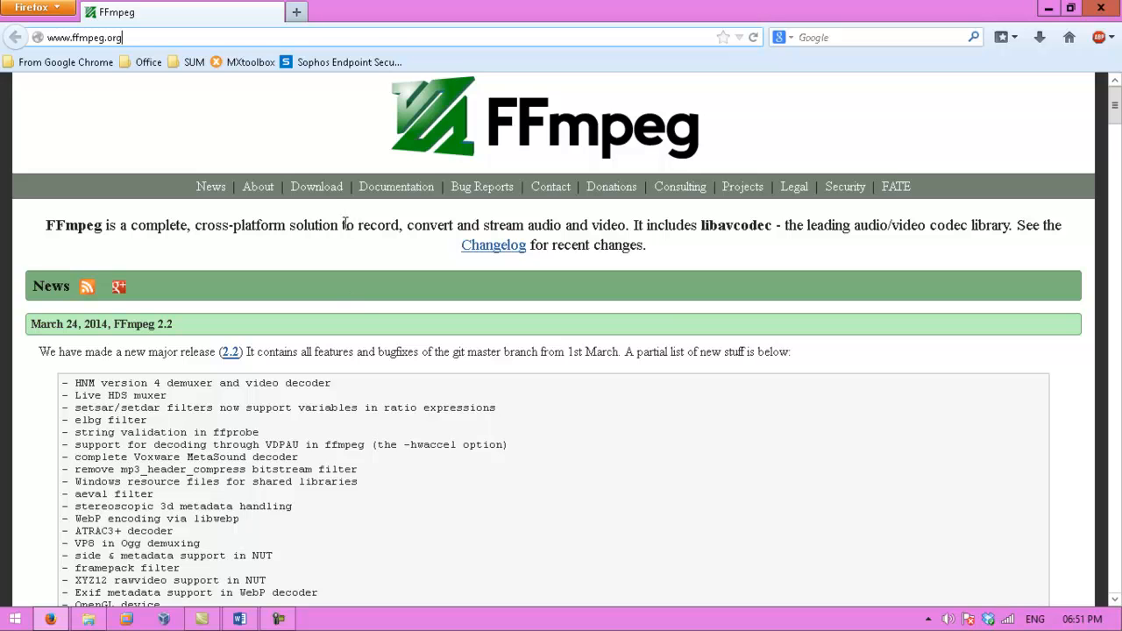
pyautogui.click(326, 191)
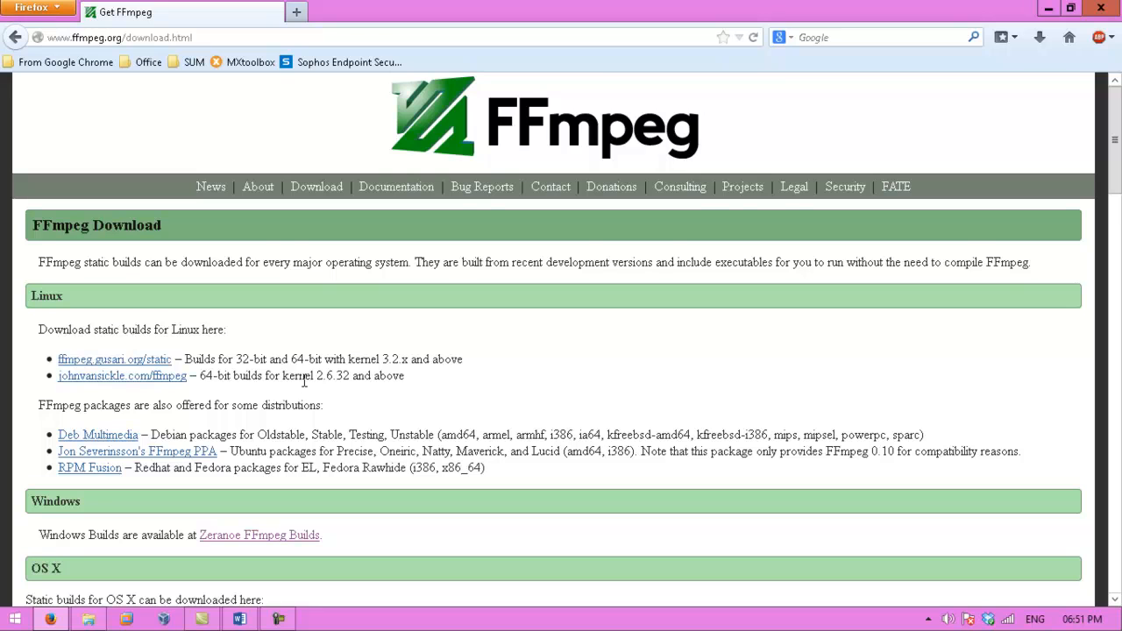
# - Follow the Zeranoe FFmpeg Builds link in the Windows section of the download page
pyautogui.scroll(-2, 304, 380)
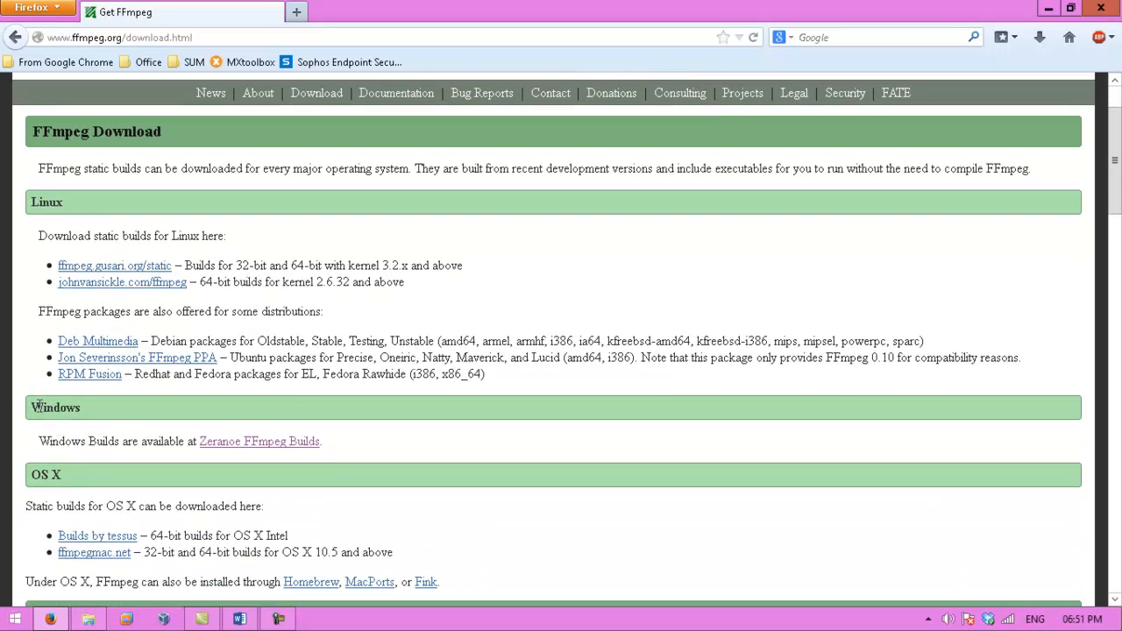
pyautogui.moveTo(32, 407); pyautogui.dragTo(80, 408)
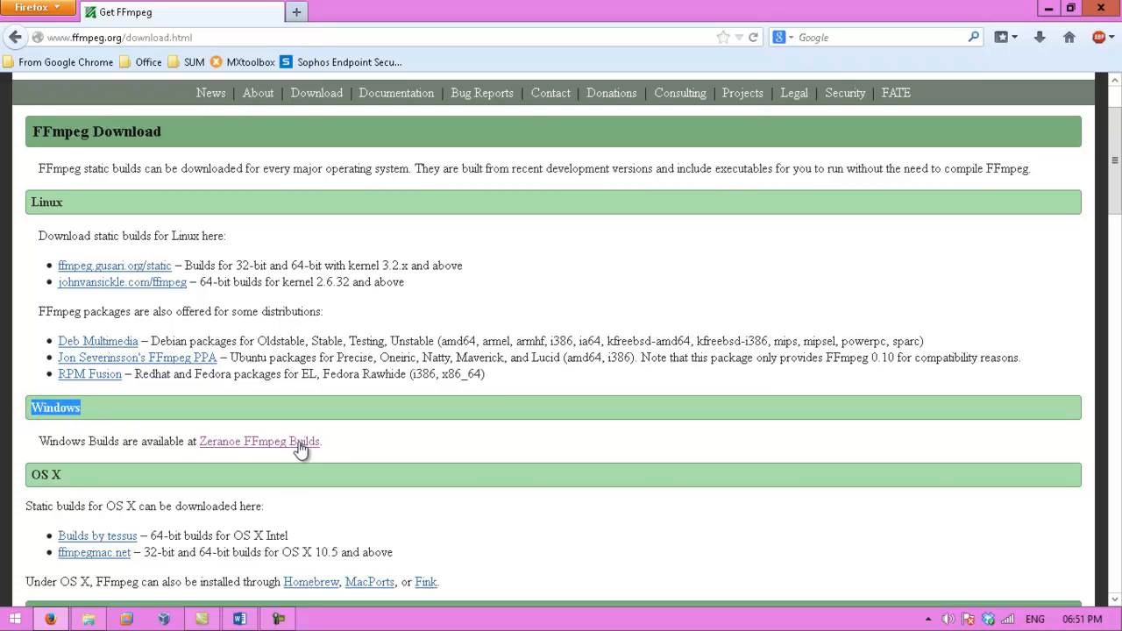
pyautogui.doubleClick(50, 200)
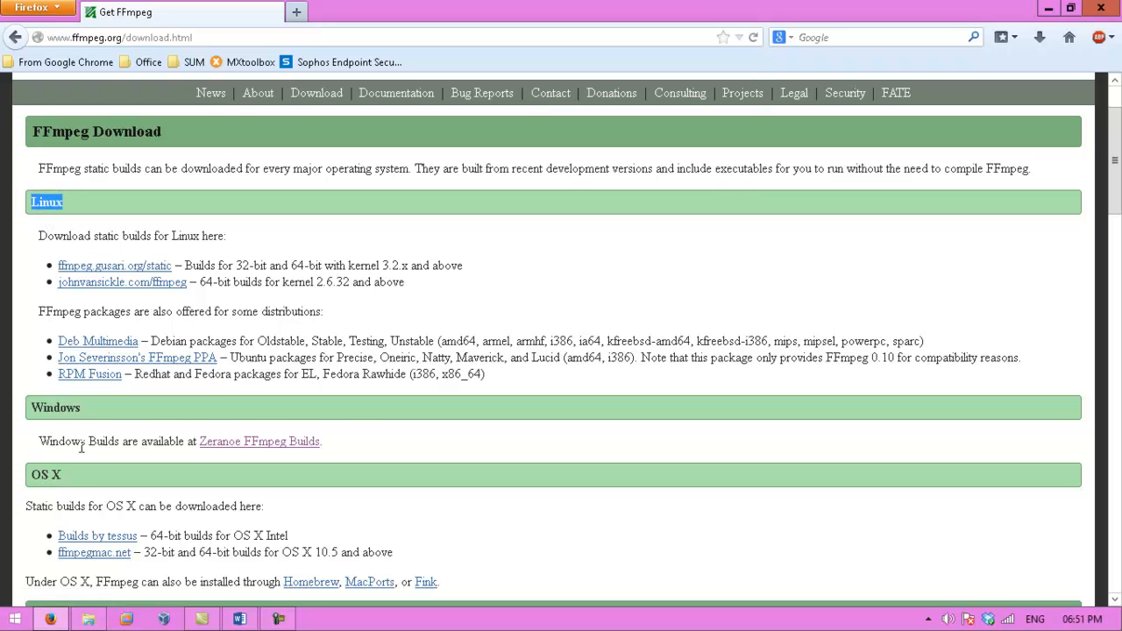
pyautogui.click(64, 202)
pyautogui.click(69, 403)
pyautogui.click(234, 447)
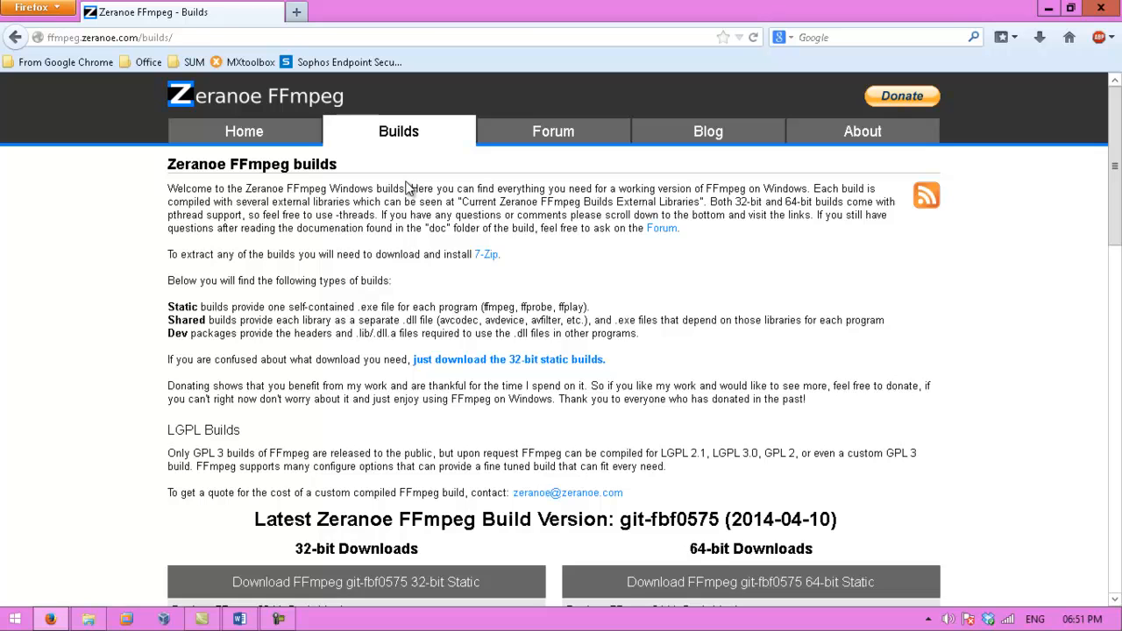
# - Download the 32-bit static build, choosing to save the ffmpeg-latest-win32-static.7z file
pyautogui.scroll(-4, 353, 394)
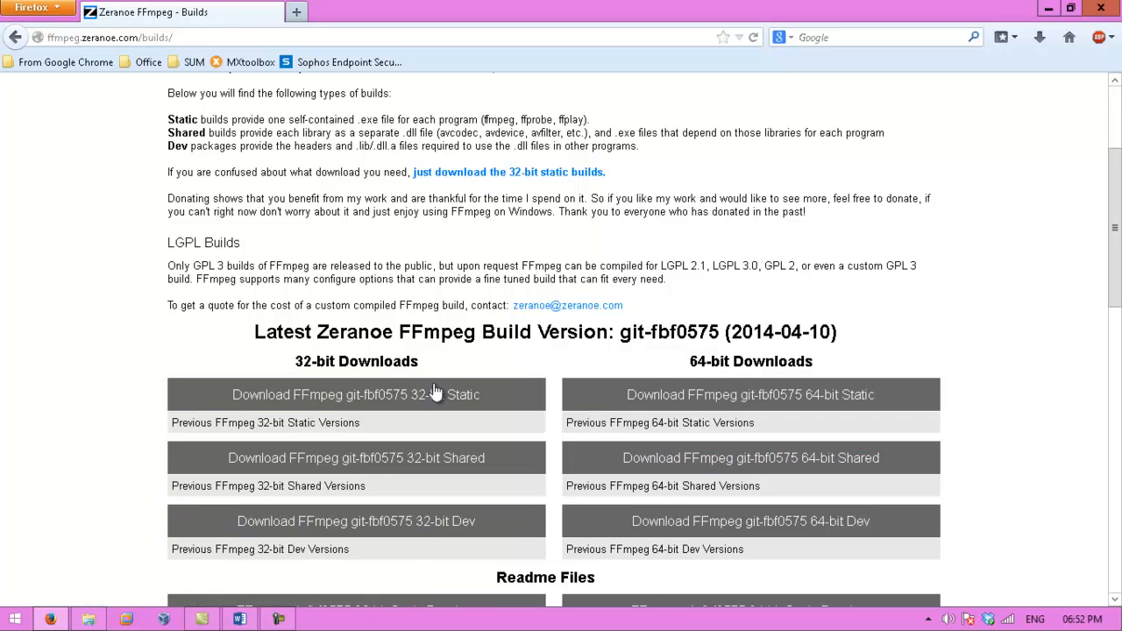
pyautogui.scroll(1, 501, 307)
pyautogui.scroll(4, 502, 307)
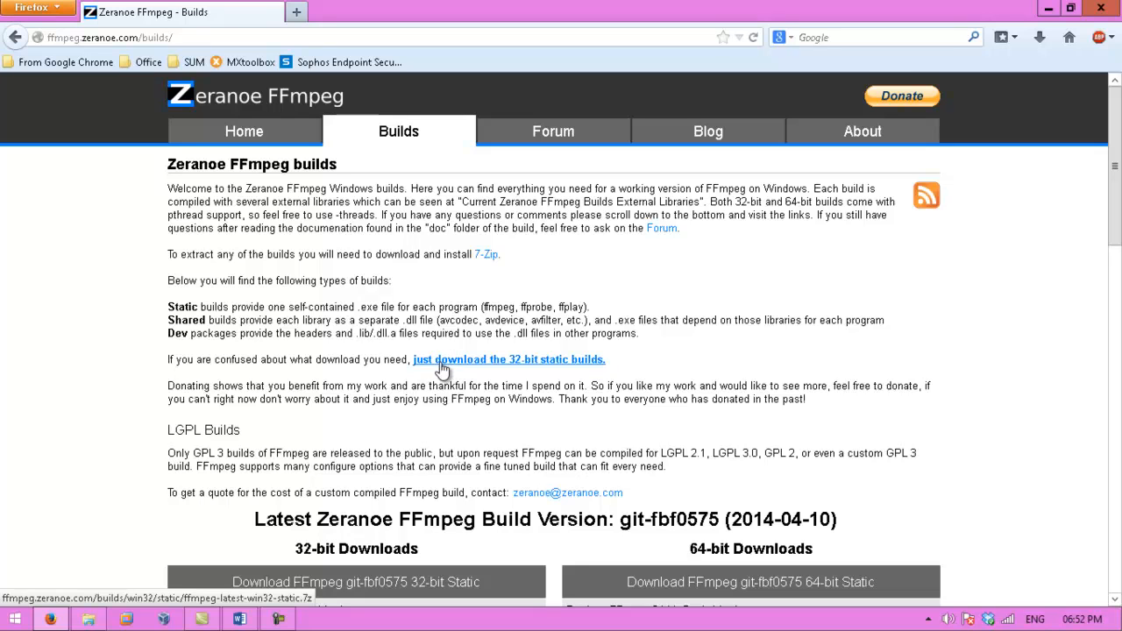
pyautogui.click(443, 367)
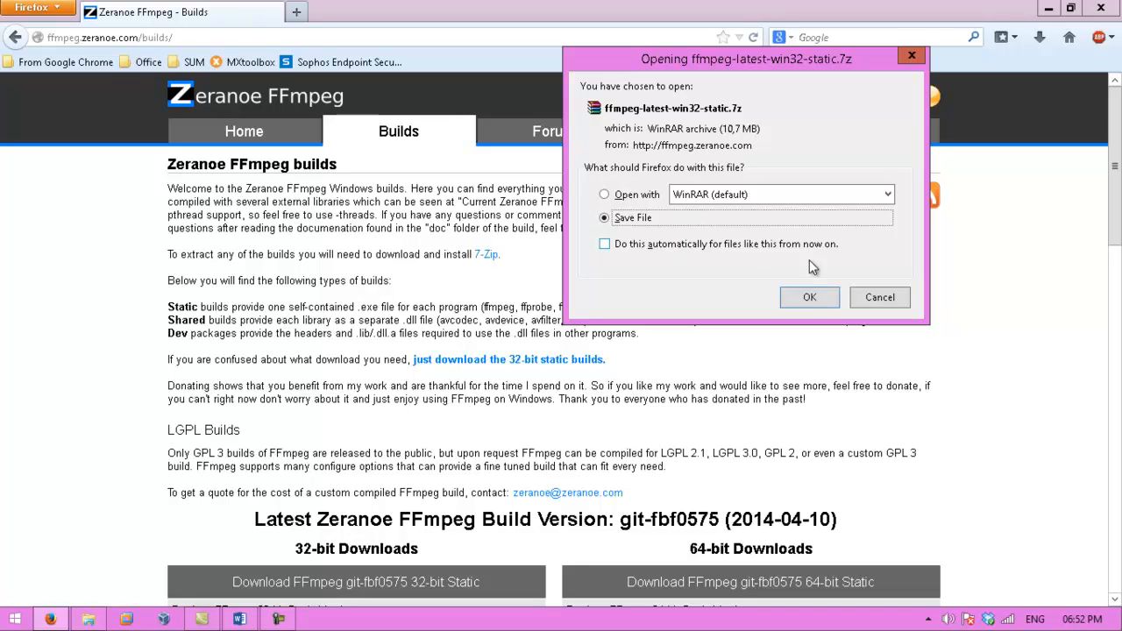
pyautogui.click(808, 298)
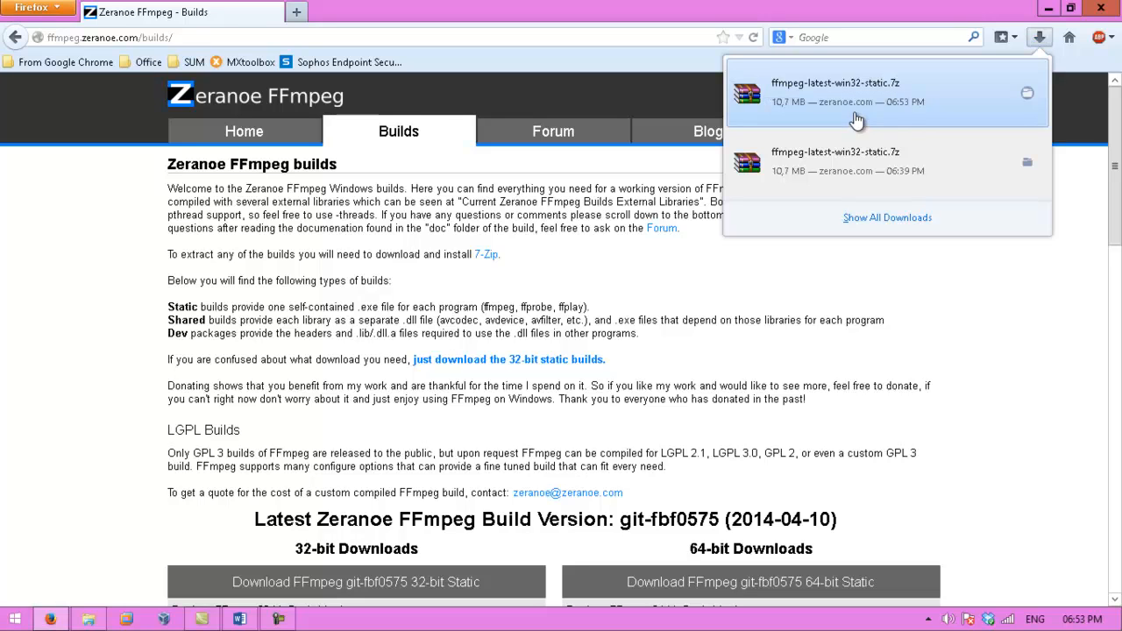
# - Open the download's folder and extract the archive to ffmpeg-latest-win32-static\
pyautogui.click(1027, 94)
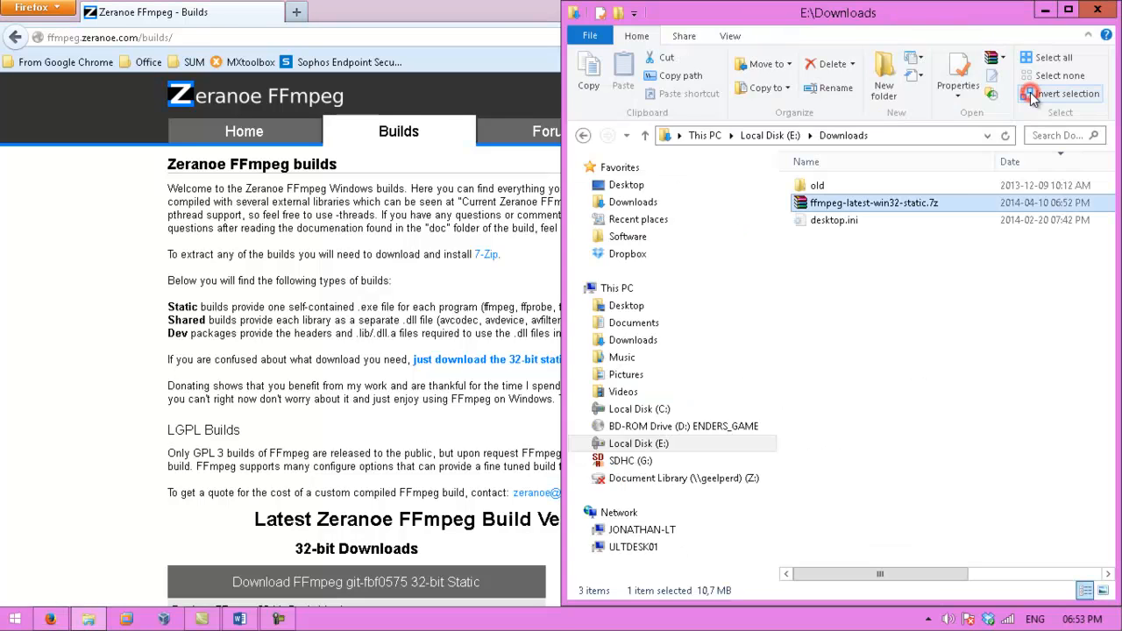
pyautogui.rightClick(850, 214)
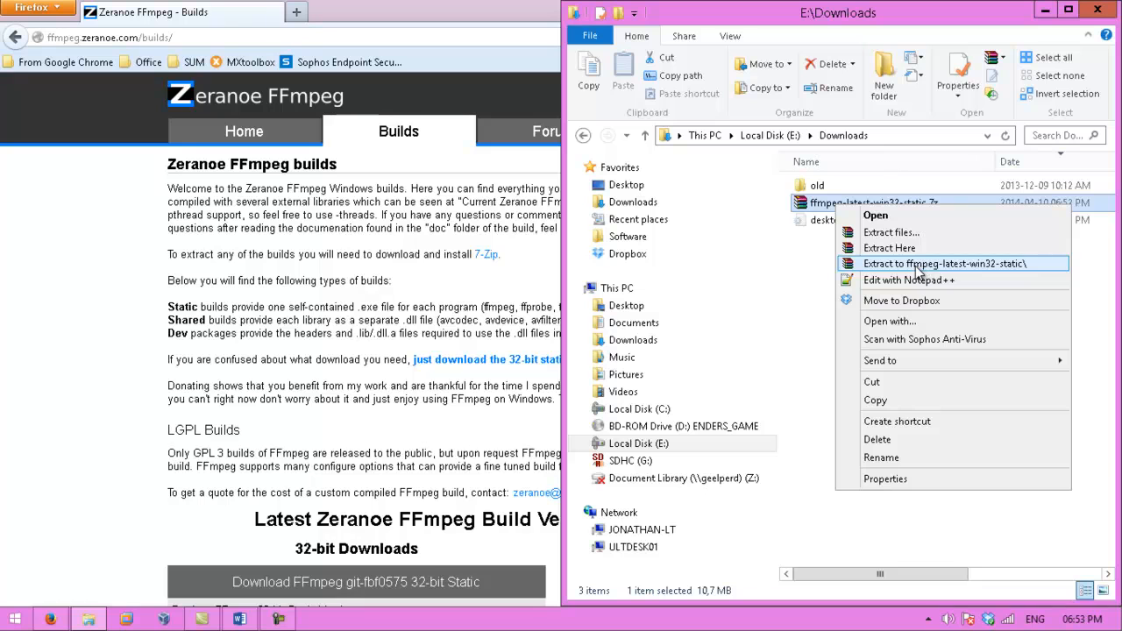
pyautogui.click(973, 268)
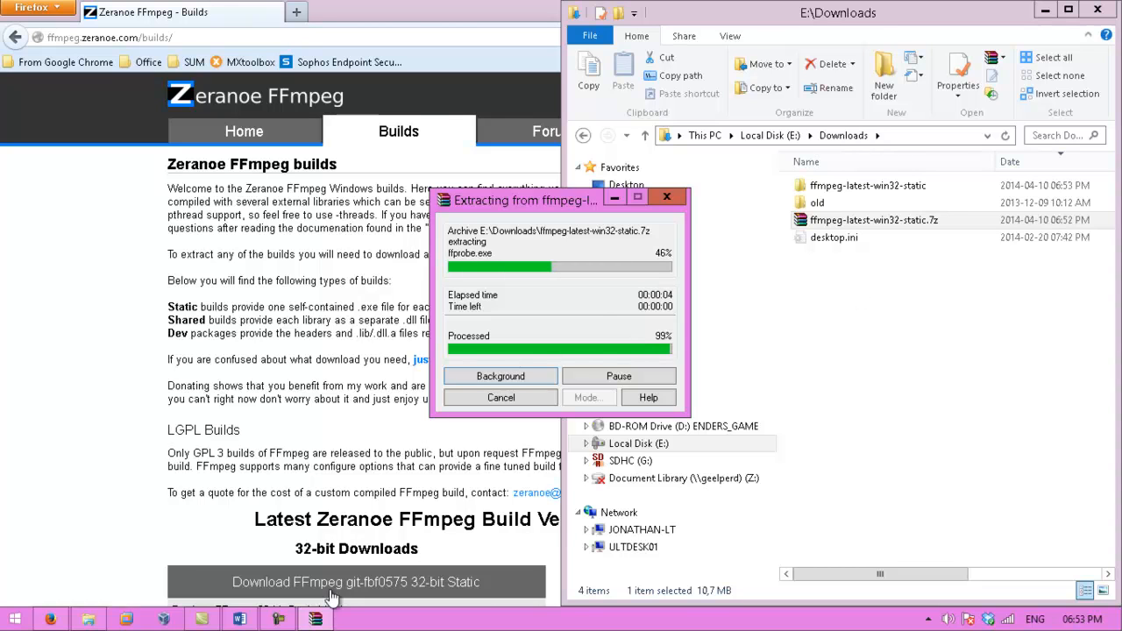
# - Open the bin directory inside the extracted ffmpeg-latest-win32-static folder
pyautogui.click(263, 544)
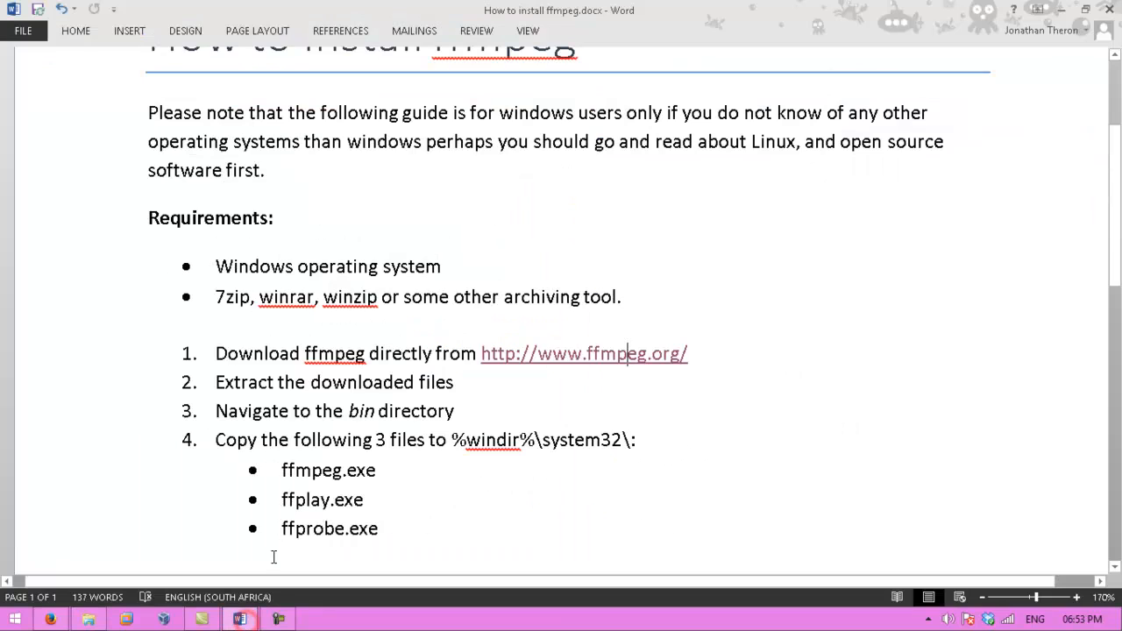
pyautogui.click(460, 382)
pyautogui.click(212, 412)
pyautogui.doubleClick(359, 412)
pyautogui.click(1054, 10)
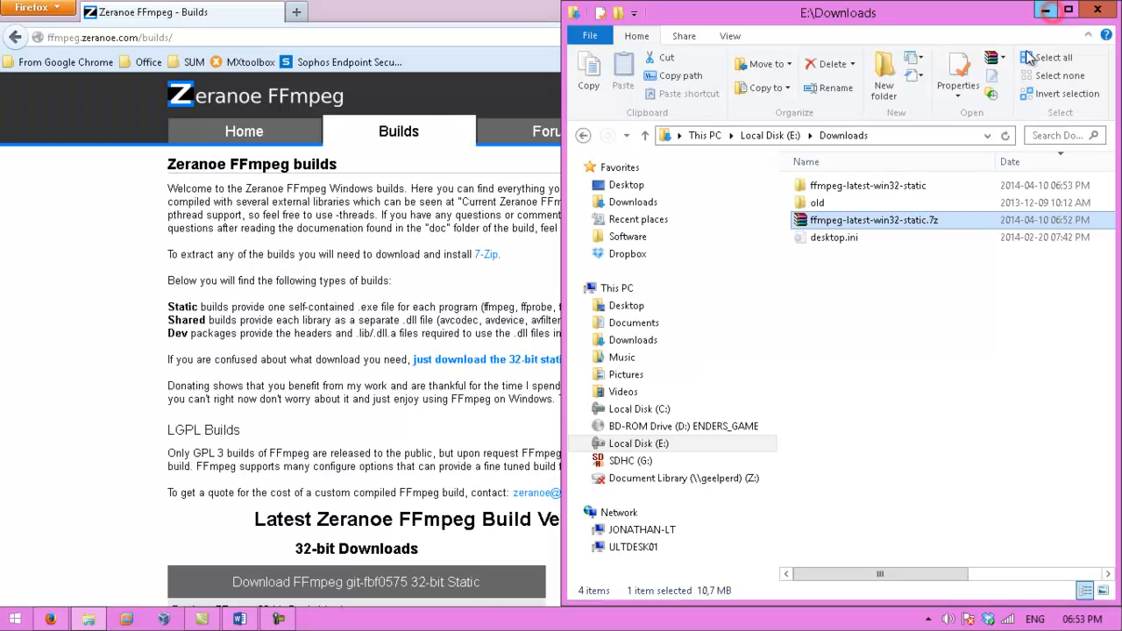
pyautogui.doubleClick(859, 185)
pyautogui.doubleClick(858, 186)
pyautogui.moveTo(874, 20); pyautogui.dragTo(874, 72)
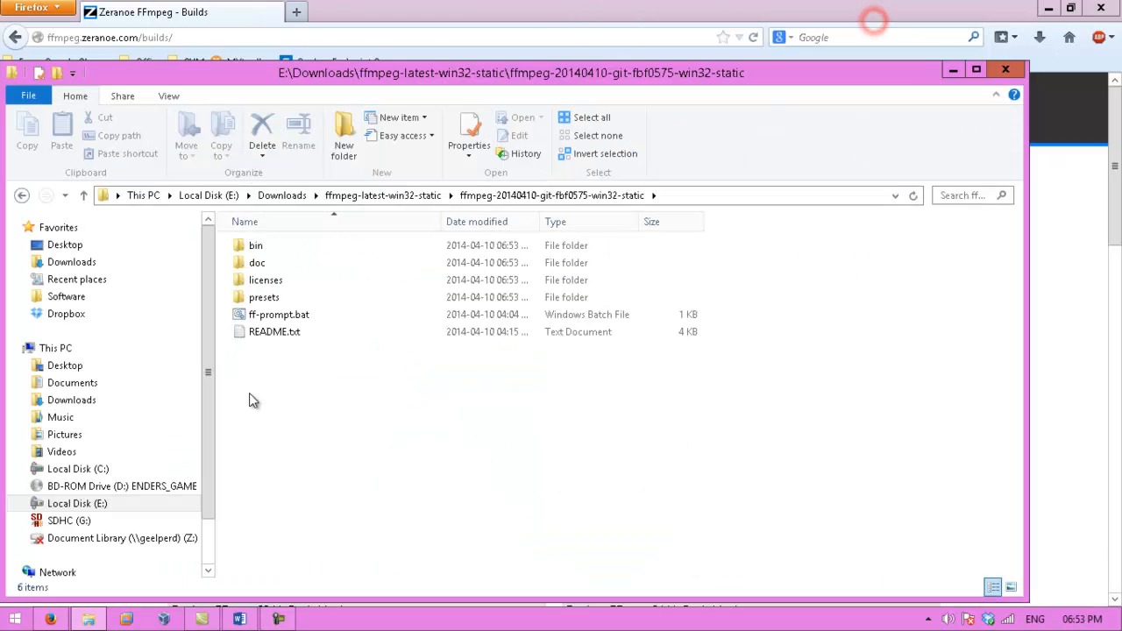
pyautogui.click(256, 247)
pyautogui.doubleClick(261, 249)
pyautogui.click(293, 408)
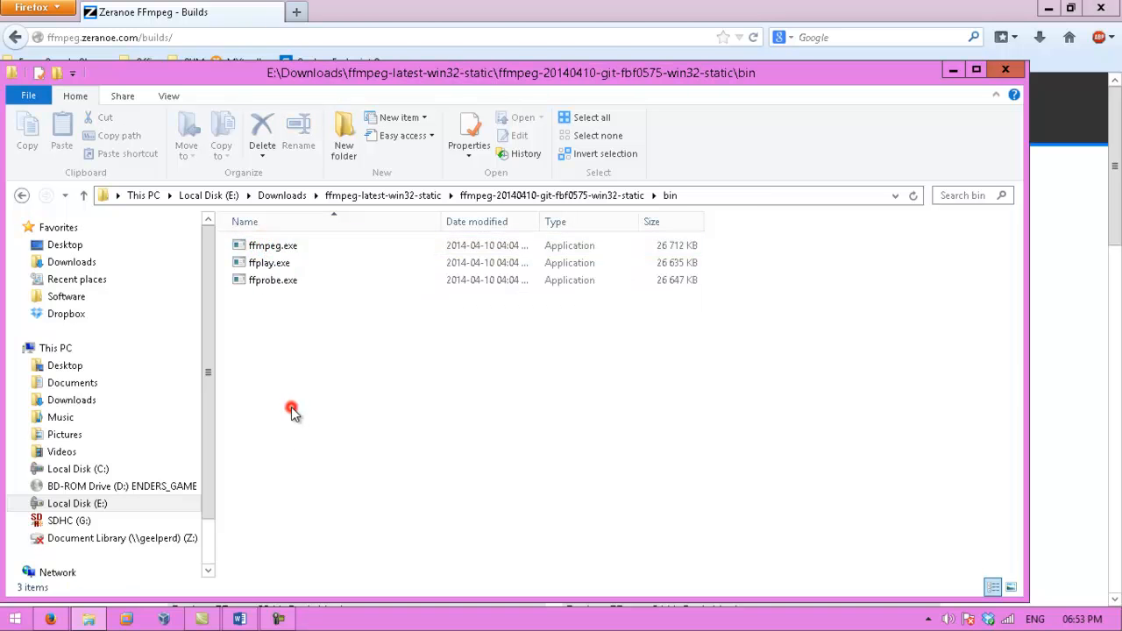
# - Open the %windir%\system32\ folder through the Run dialog and snap its window to the right half
pyautogui.click(241, 618)
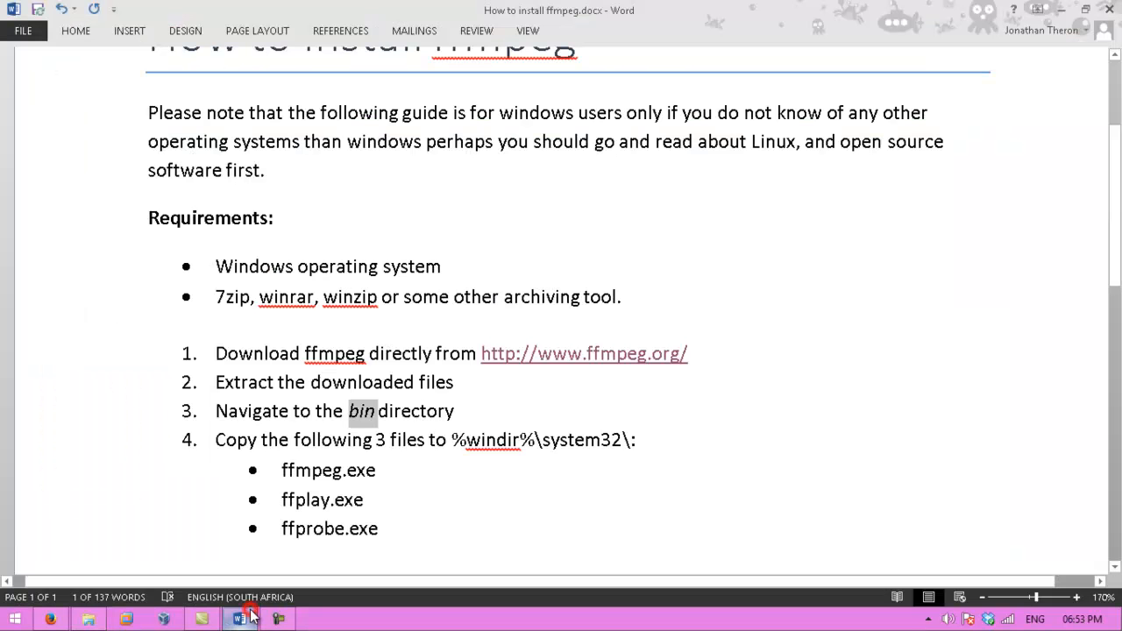
pyautogui.click(283, 414)
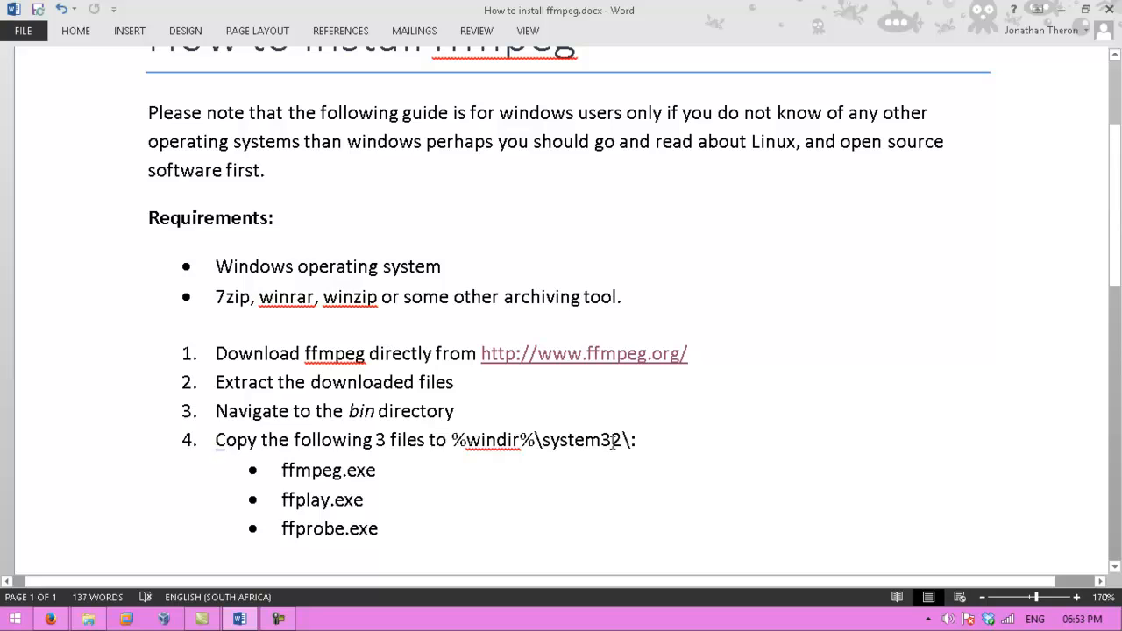
pyautogui.moveTo(453, 439); pyautogui.dragTo(621, 439)
pyautogui.click(663, 445)
pyautogui.moveTo(453, 439); pyautogui.dragTo(637, 440)
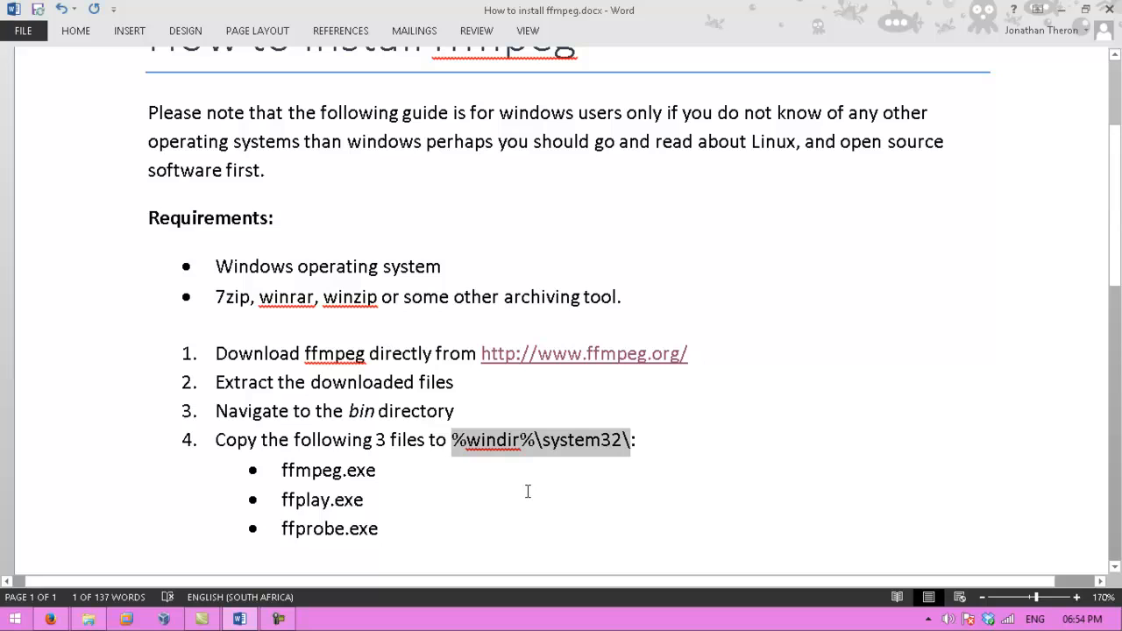
pyautogui.press('super+r')
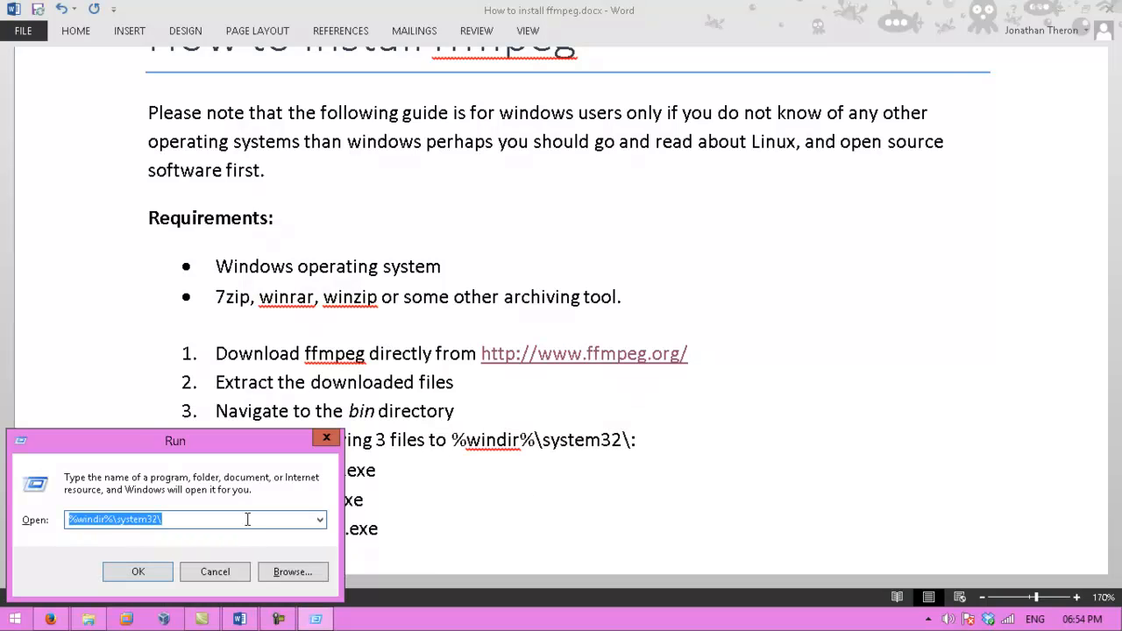
pyautogui.click(149, 571)
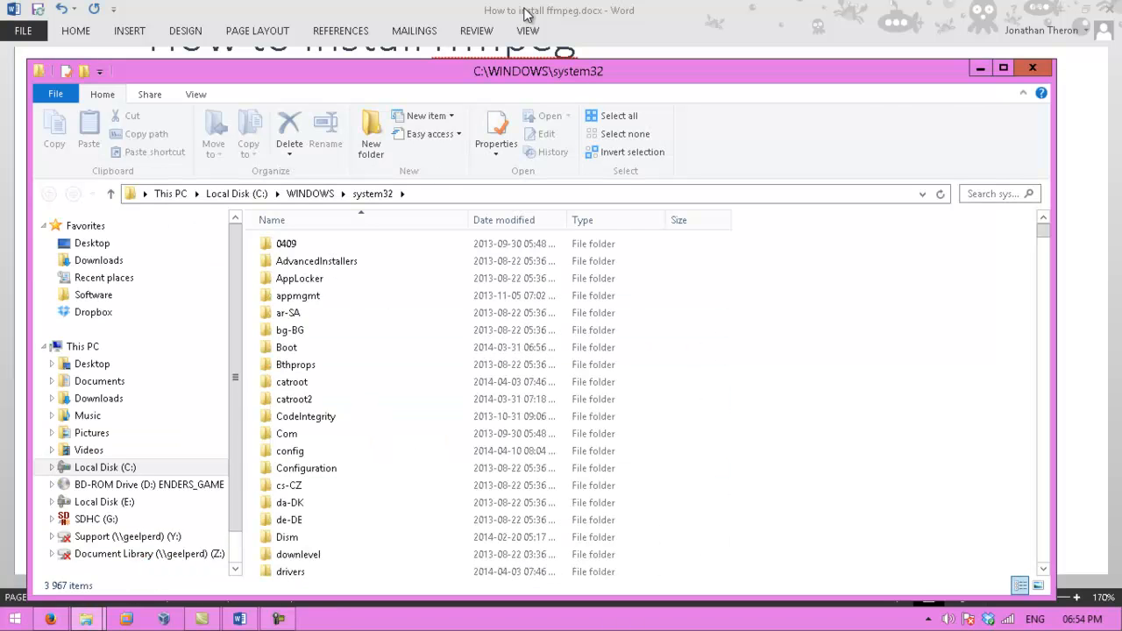
pyautogui.press('super+Right')
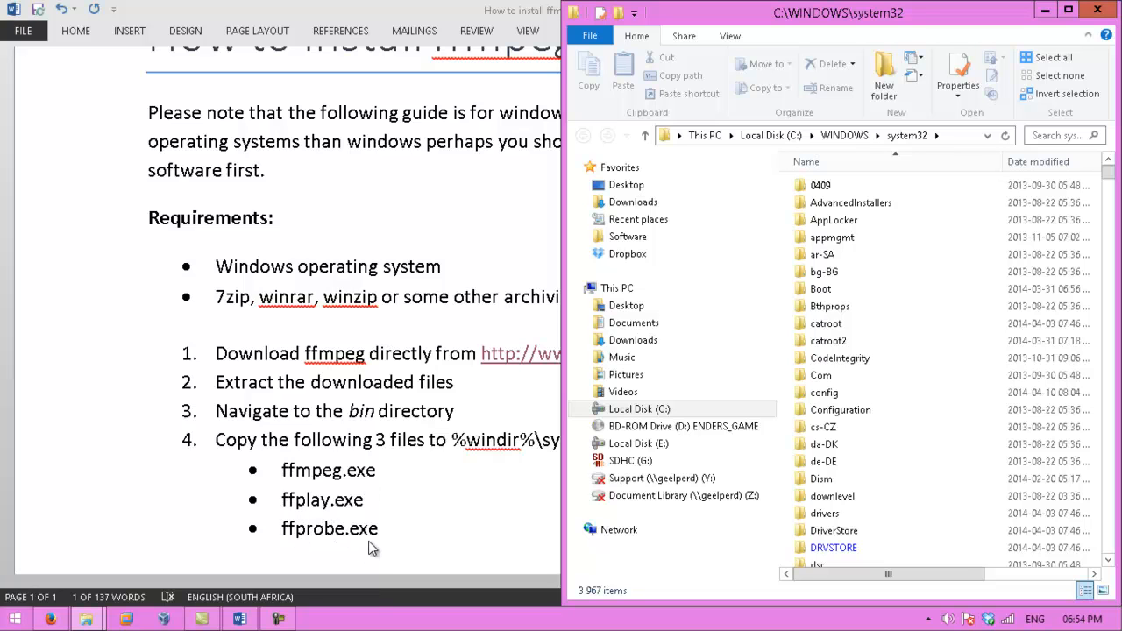
# - Copy ffmpeg.exe, ffplay.exe and ffprobe.exe from the bin folder
pyautogui.click(402, 535)
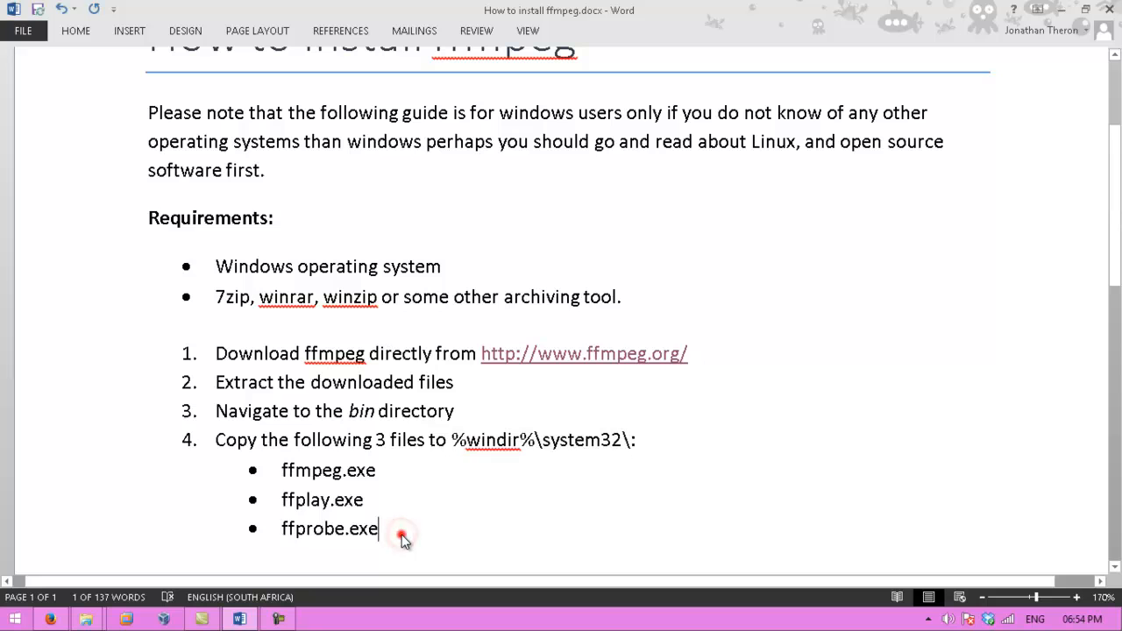
pyautogui.moveTo(402, 535); pyautogui.dragTo(268, 505)
pyautogui.click(417, 508)
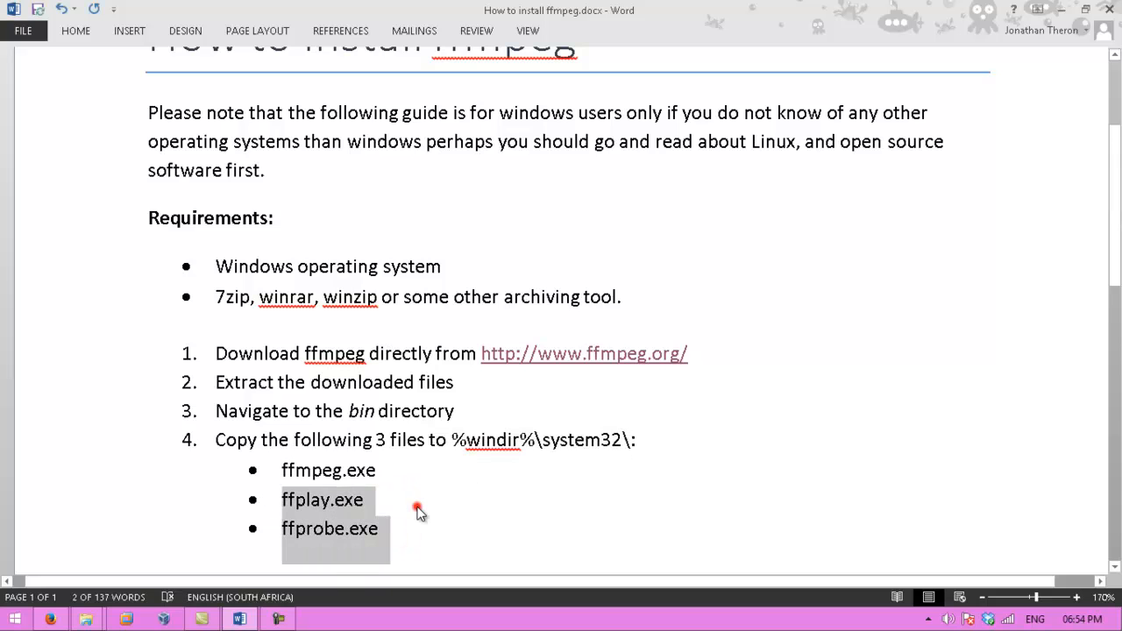
pyautogui.moveTo(377, 471); pyautogui.dragTo(265, 470)
pyautogui.click(405, 465)
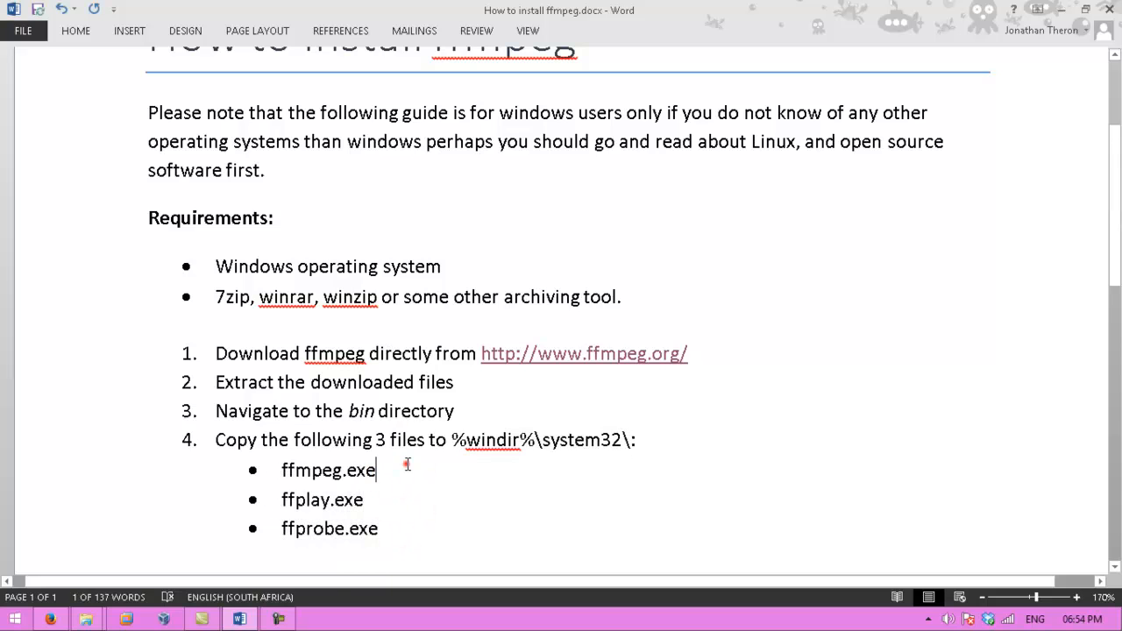
pyautogui.moveTo(86, 618)
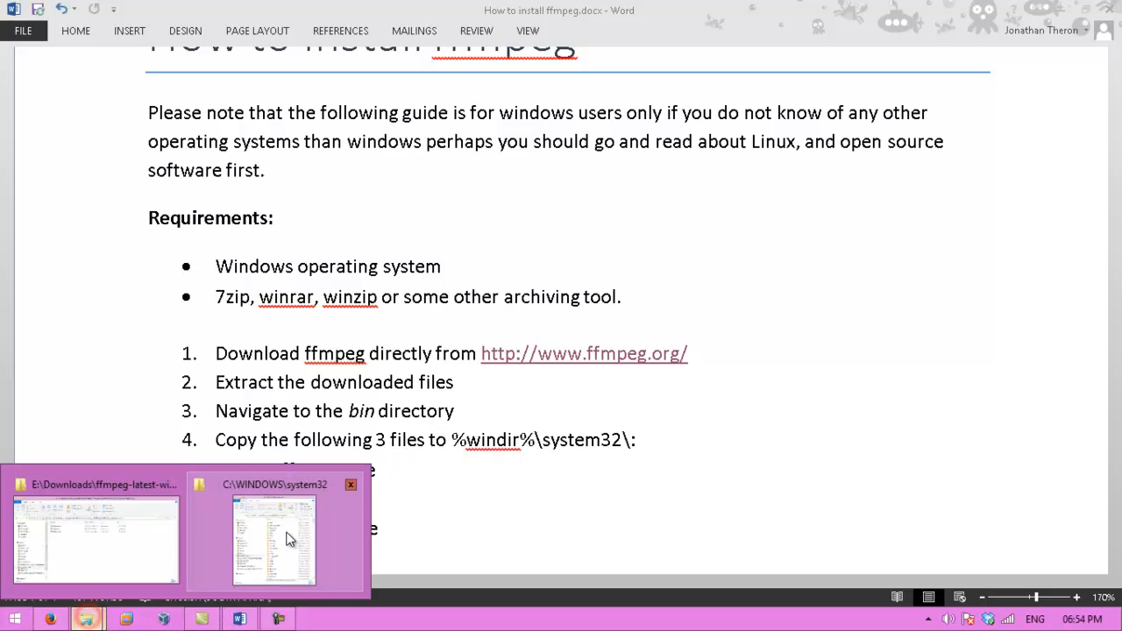
pyautogui.click(109, 539)
pyautogui.click(330, 320)
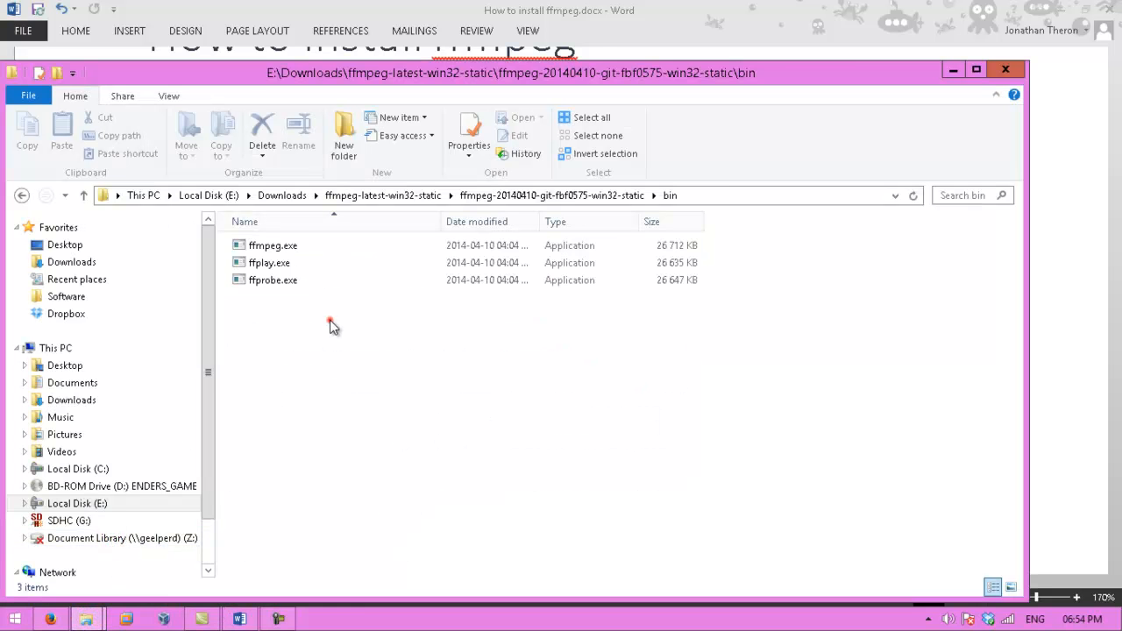
pyautogui.moveTo(419, 347); pyautogui.dragTo(289, 243)
pyautogui.rightClick(258, 290)
pyautogui.click(227, 326)
pyautogui.moveTo(251, 326); pyautogui.dragTo(271, 275)
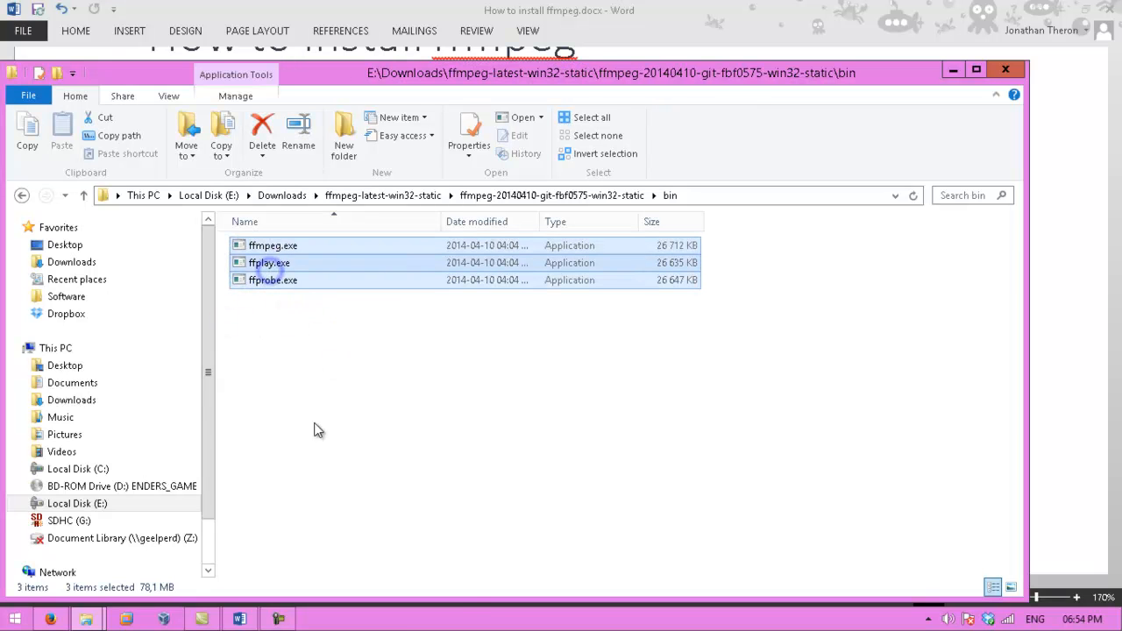
pyautogui.rightClick(270, 271)
pyautogui.click(310, 516)
# - Switch to the system32 window and open its uk-UA subfolder
pyautogui.click(85, 619)
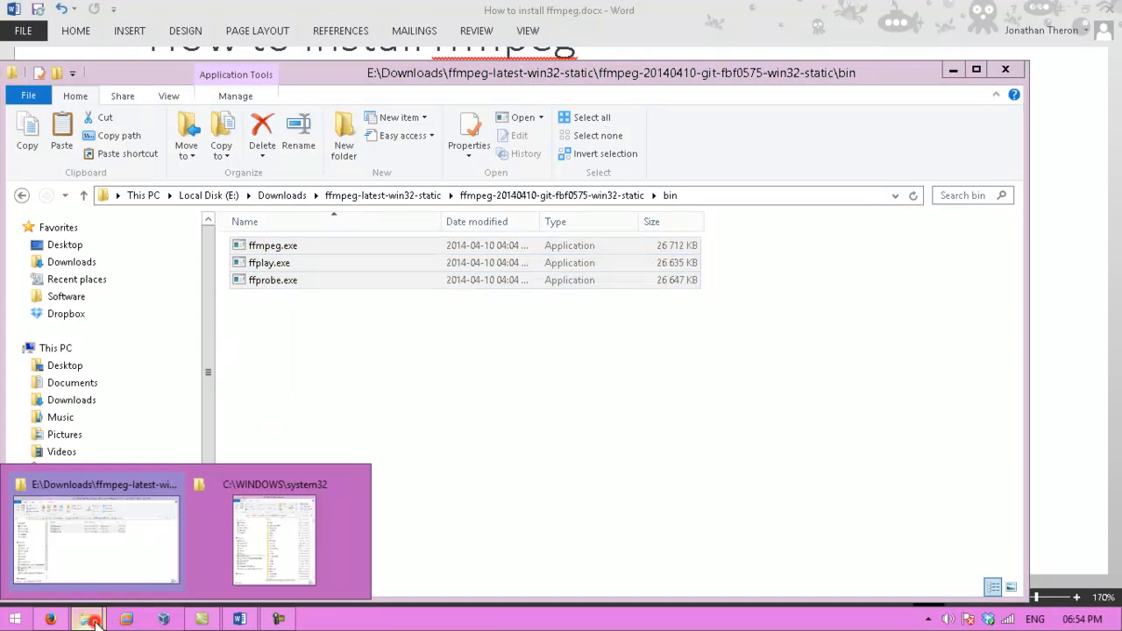
pyautogui.click(260, 538)
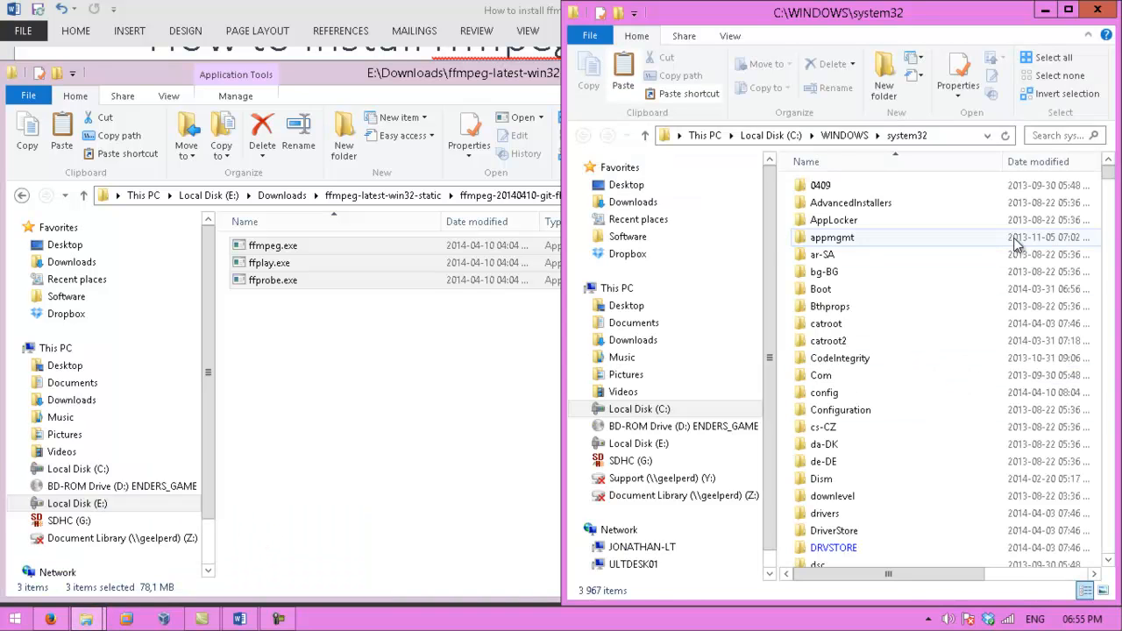
pyautogui.moveTo(1110, 181); pyautogui.dragTo(1111, 190)
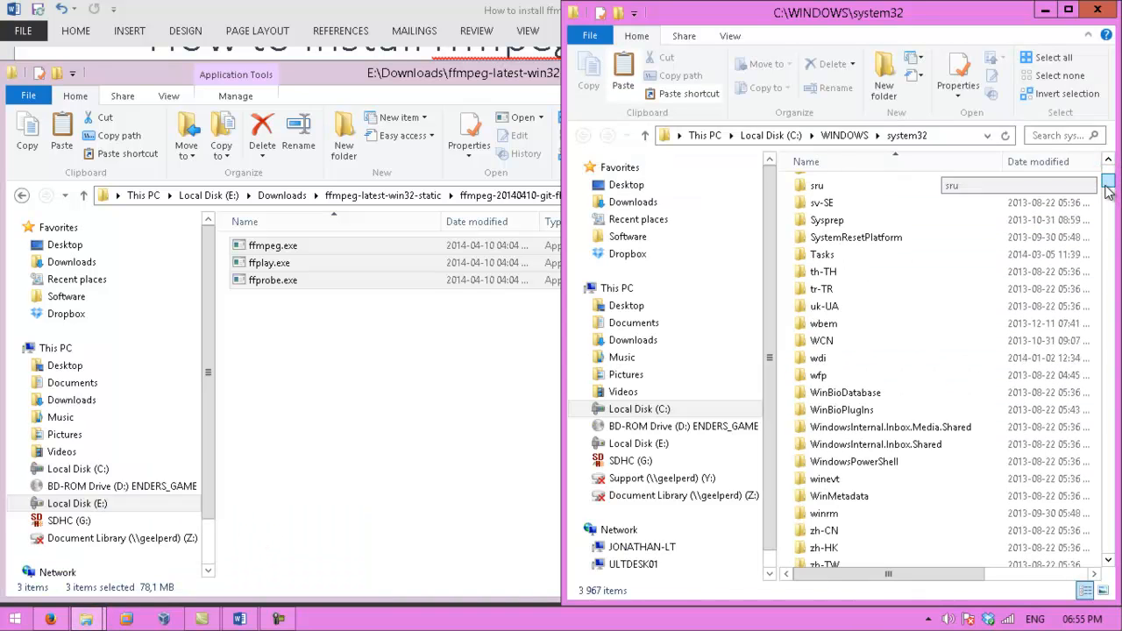
pyautogui.click(839, 306)
pyautogui.rightClick(839, 306)
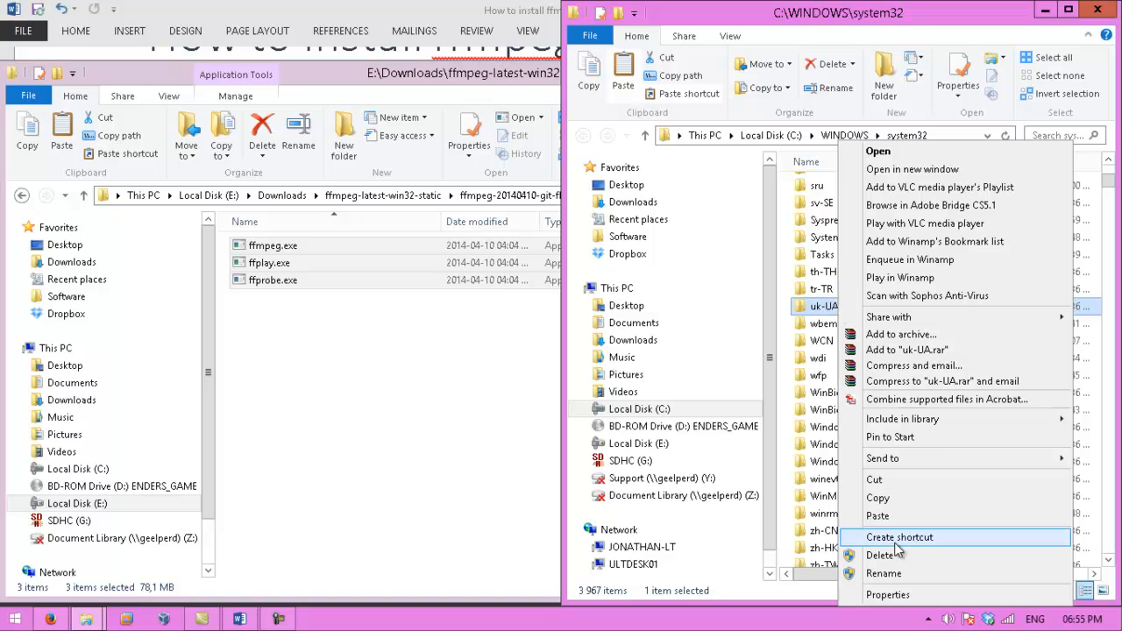
pyautogui.click(823, 305)
pyautogui.doubleClick(824, 305)
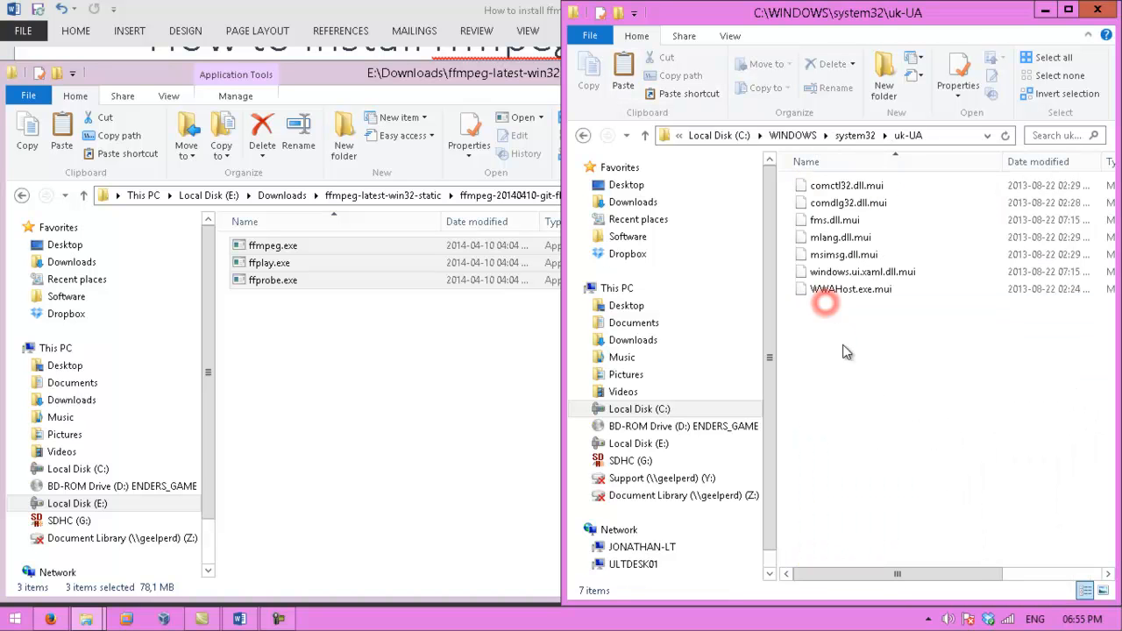
# - Go back up to system32 and paste the three FFmpeg executables there, granting administrator permission for all items
pyautogui.click(854, 135)
pyautogui.scroll(-9, 877, 394)
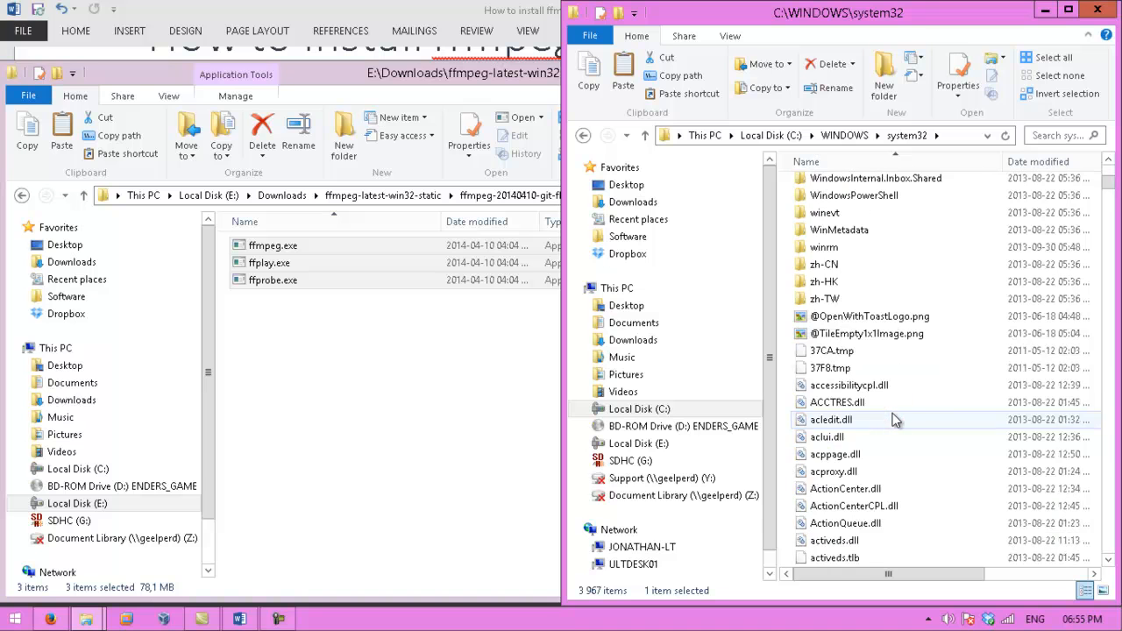
pyautogui.click(1083, 420)
pyautogui.moveTo(952, 574); pyautogui.dragTo(1052, 575)
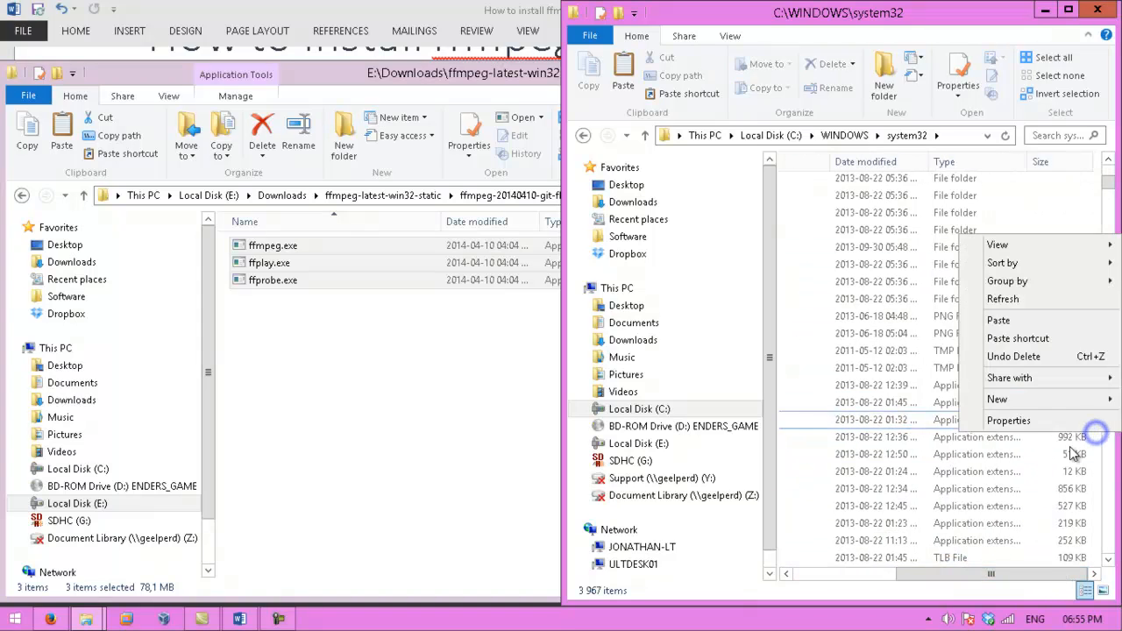
pyautogui.click(998, 320)
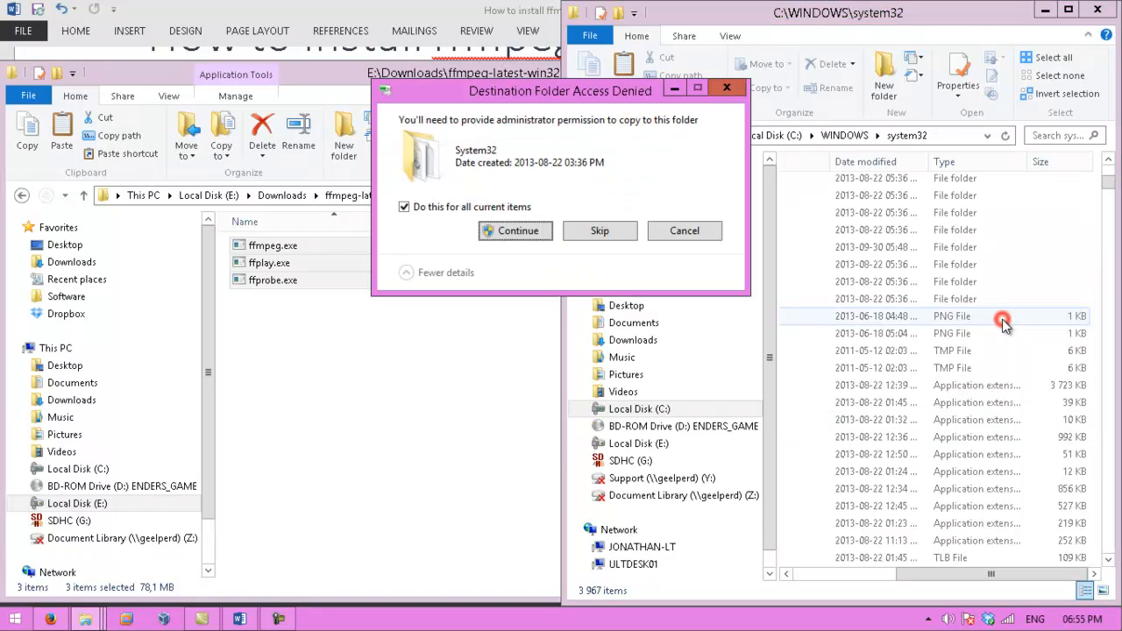
pyautogui.click(519, 230)
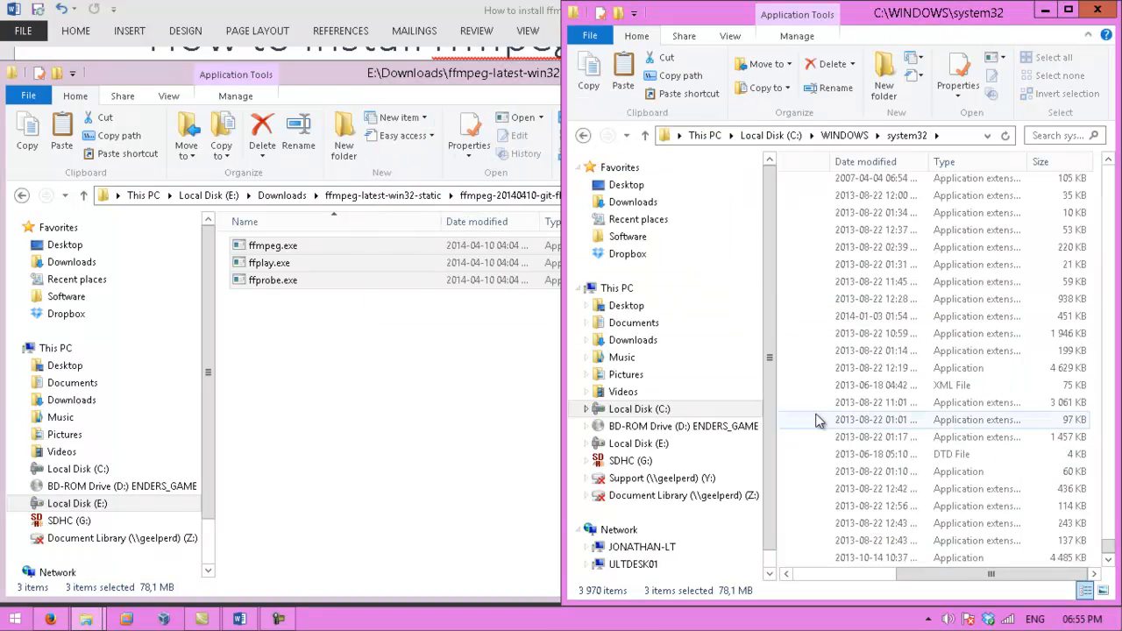
# - Locate and select the pasted ffmpeg.exe, ffplay.exe and ffprobe.exe in the system32 file list
pyautogui.click(894, 451)
pyautogui.moveTo(935, 570); pyautogui.dragTo(797, 605)
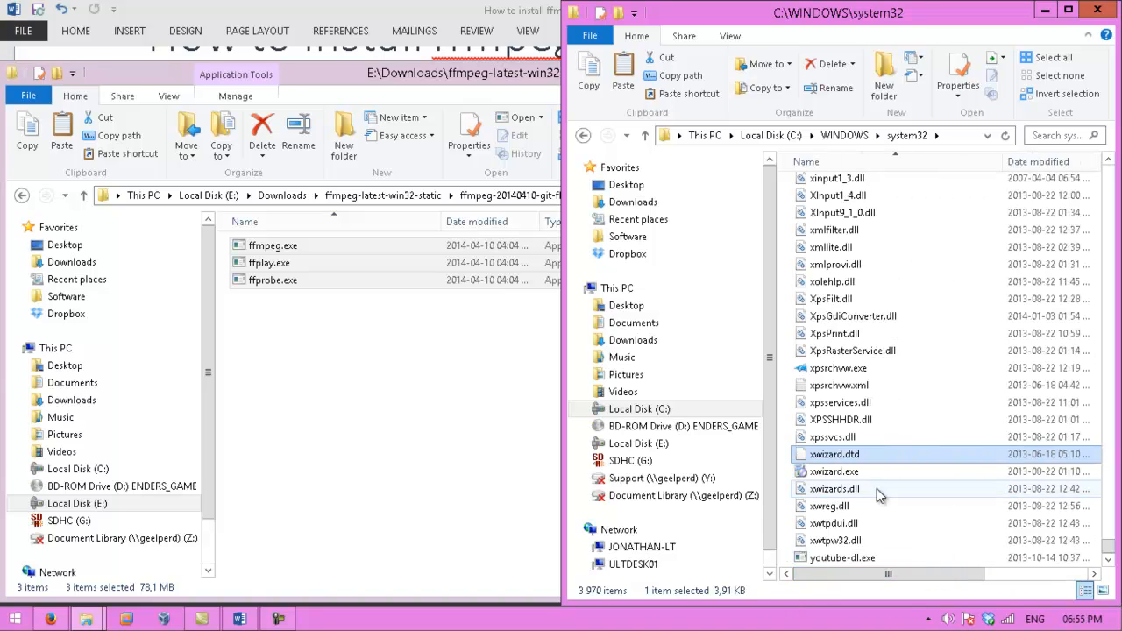
pyautogui.scroll(-1, 876, 489)
pyautogui.scroll(2, 876, 489)
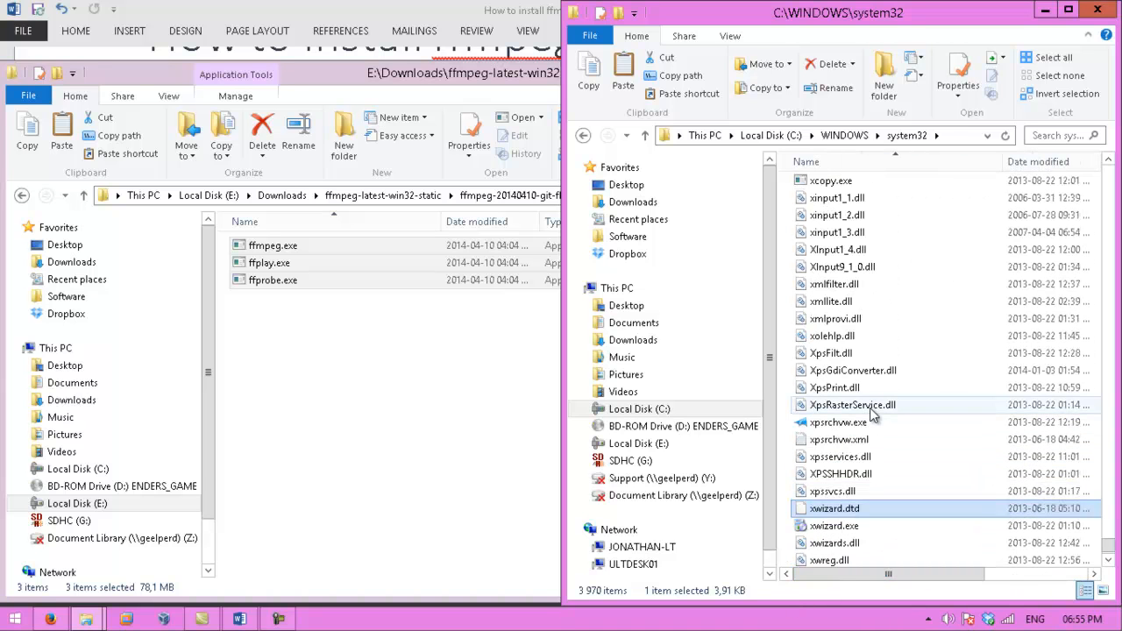
pyautogui.moveTo(872, 416)
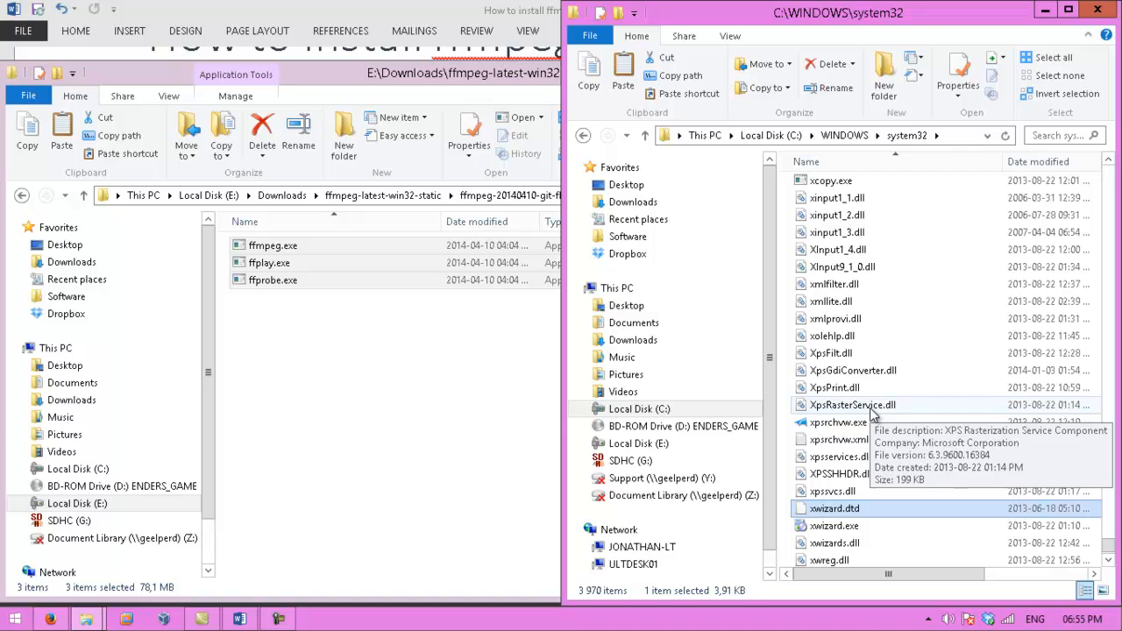
pyautogui.write('fr')
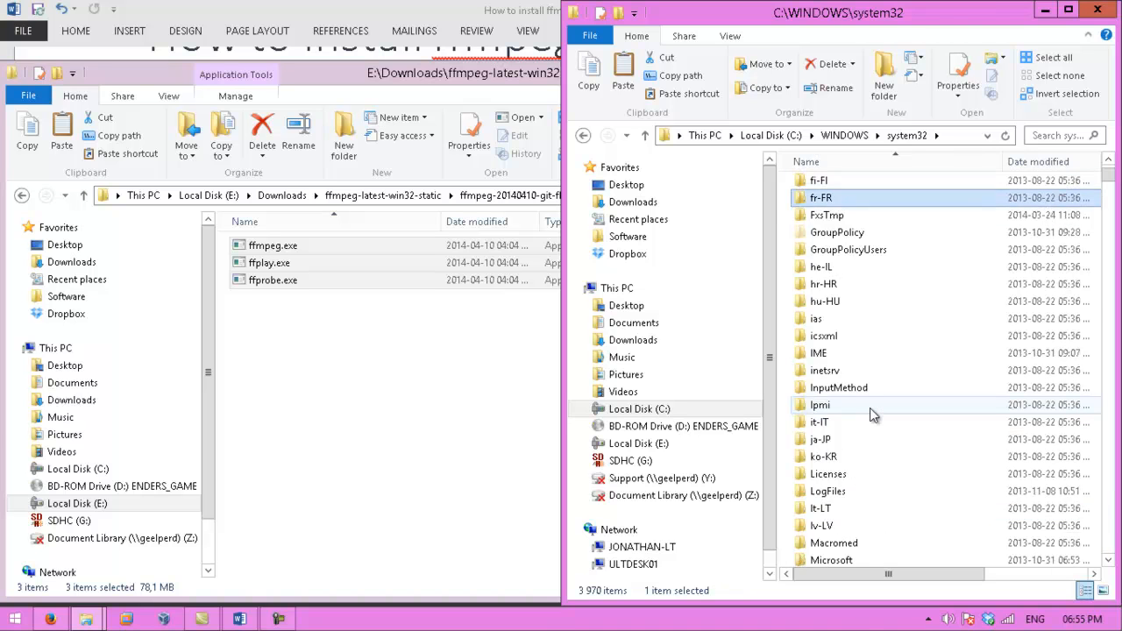
pyautogui.write('ffmpeg')
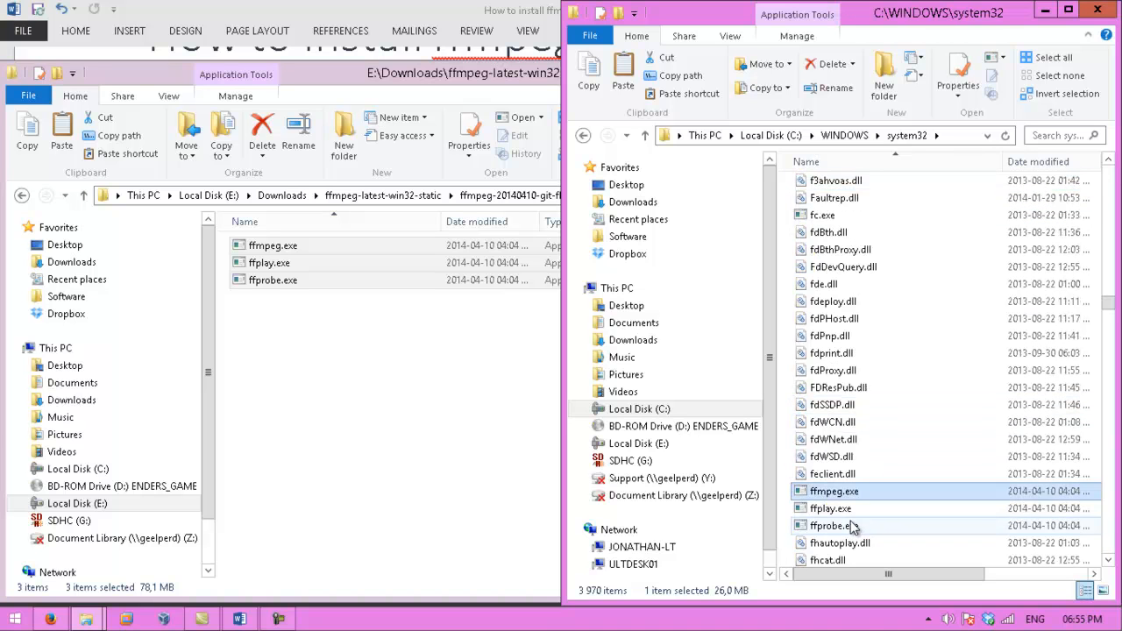
pyautogui.keyDown('shift'); pyautogui.click(851, 525); pyautogui.keyUp('shift')
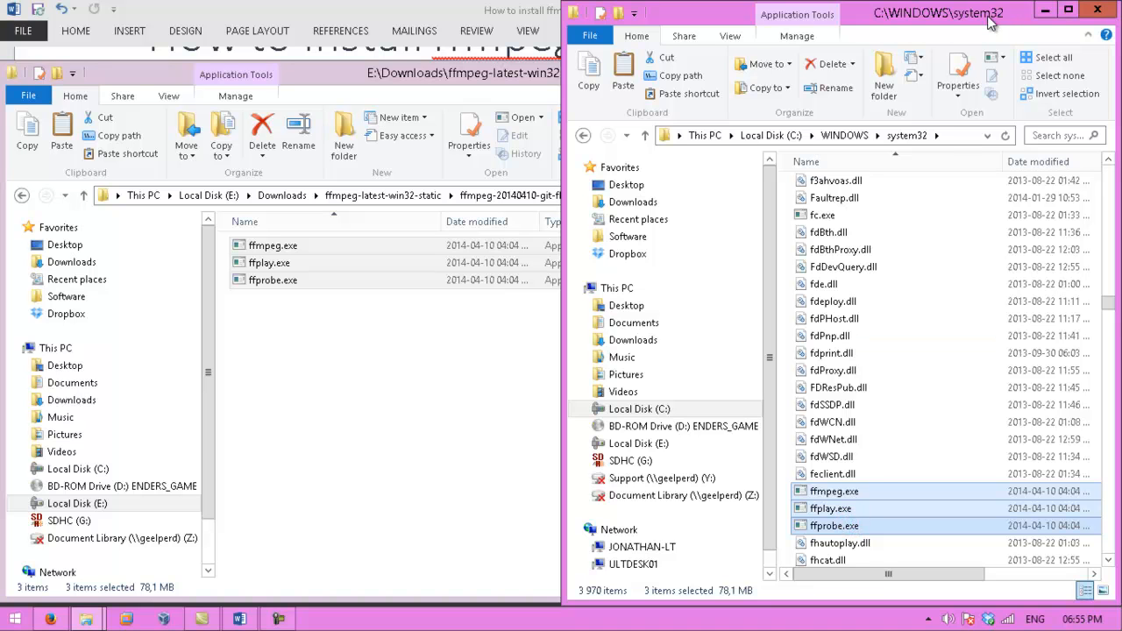
# - Minimize both Explorer windows to return to the Word installation guide
pyautogui.click(505, 101)
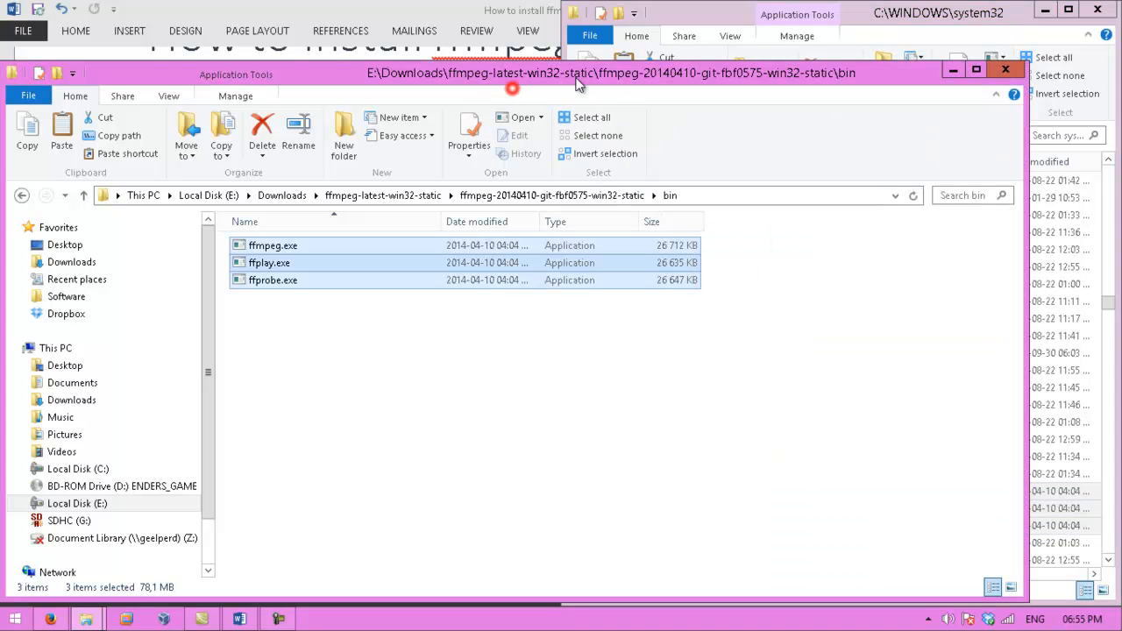
pyautogui.click(947, 71)
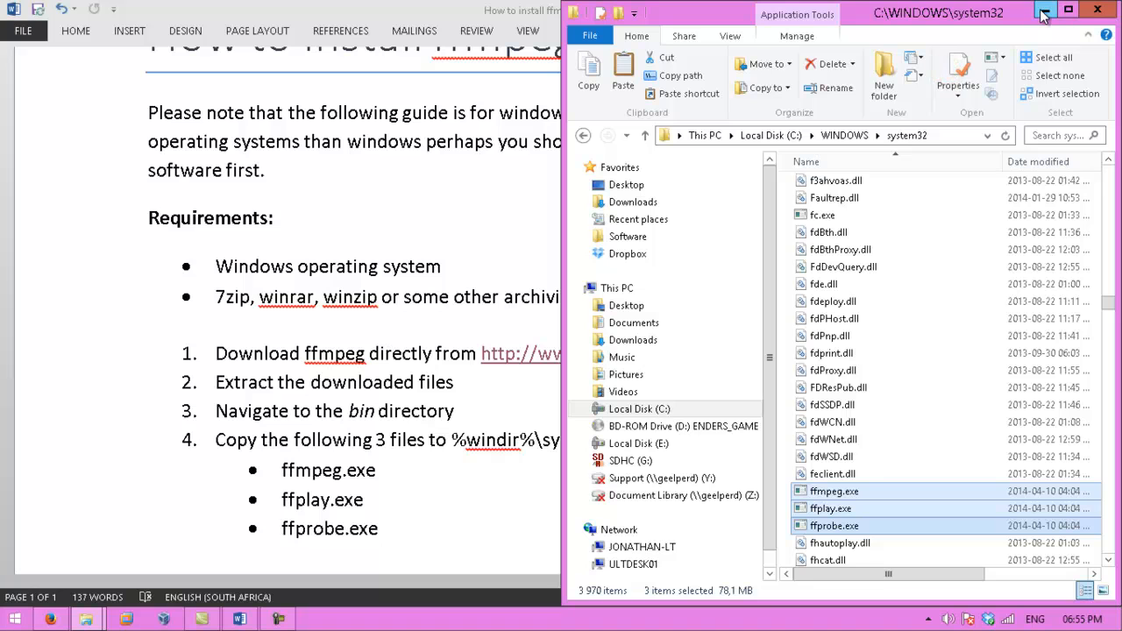
pyautogui.click(1043, 11)
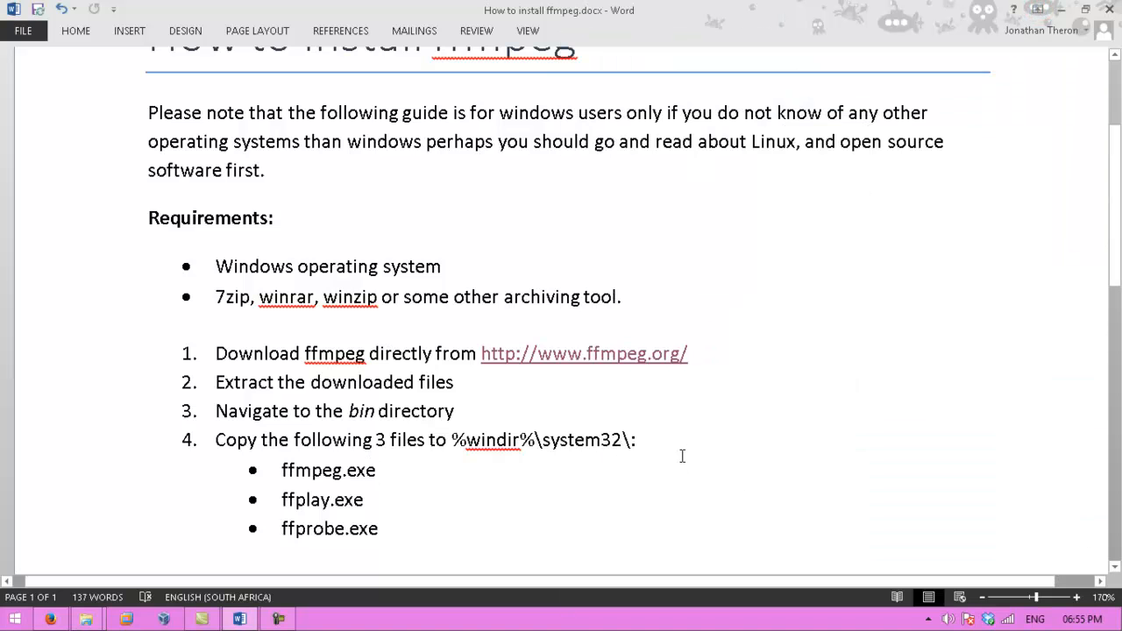
# - Review step 4 of the guide and scroll down to the How to use ffmpeg section
pyautogui.moveTo(605, 545); pyautogui.dragTo(215, 439)
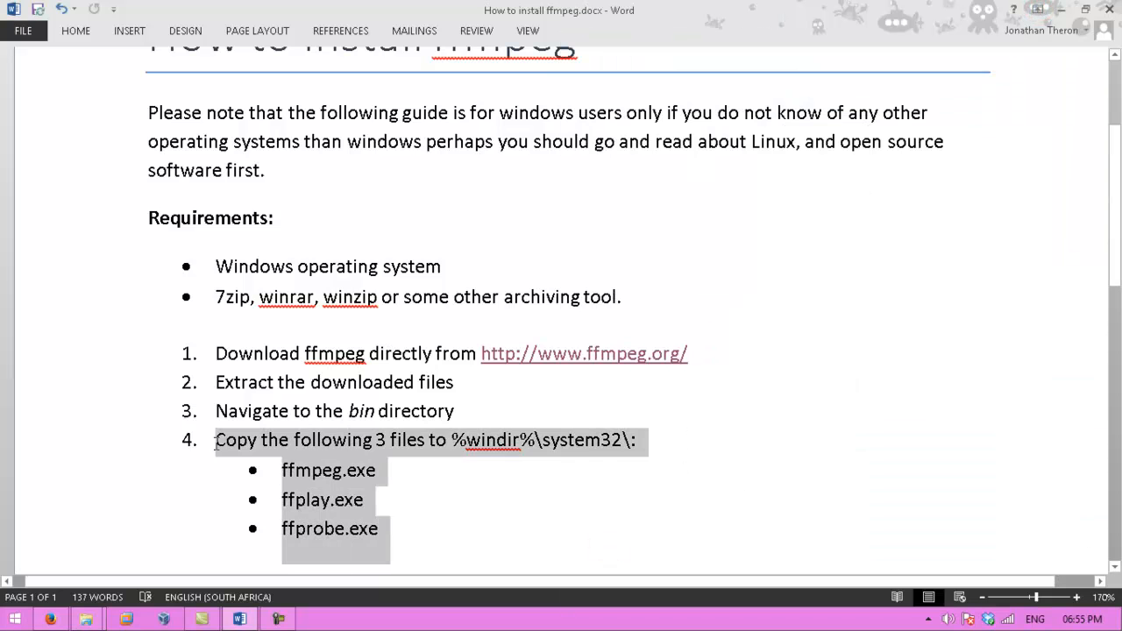
pyautogui.click(422, 540)
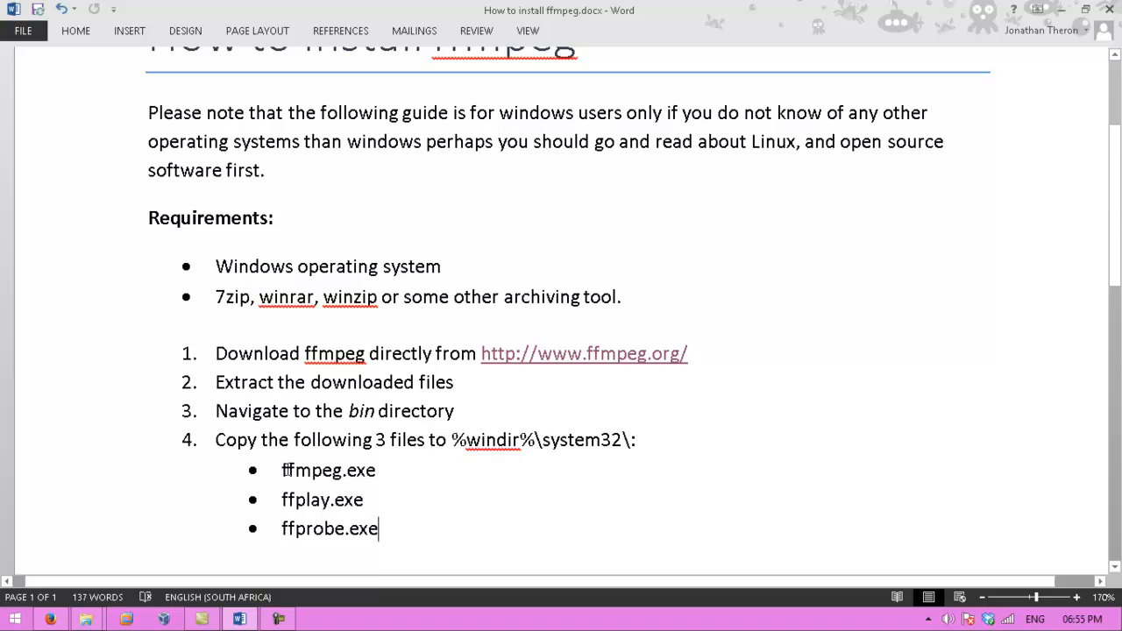
pyautogui.click(375, 470)
pyautogui.click(457, 266)
pyautogui.scroll(-2, 454, 271)
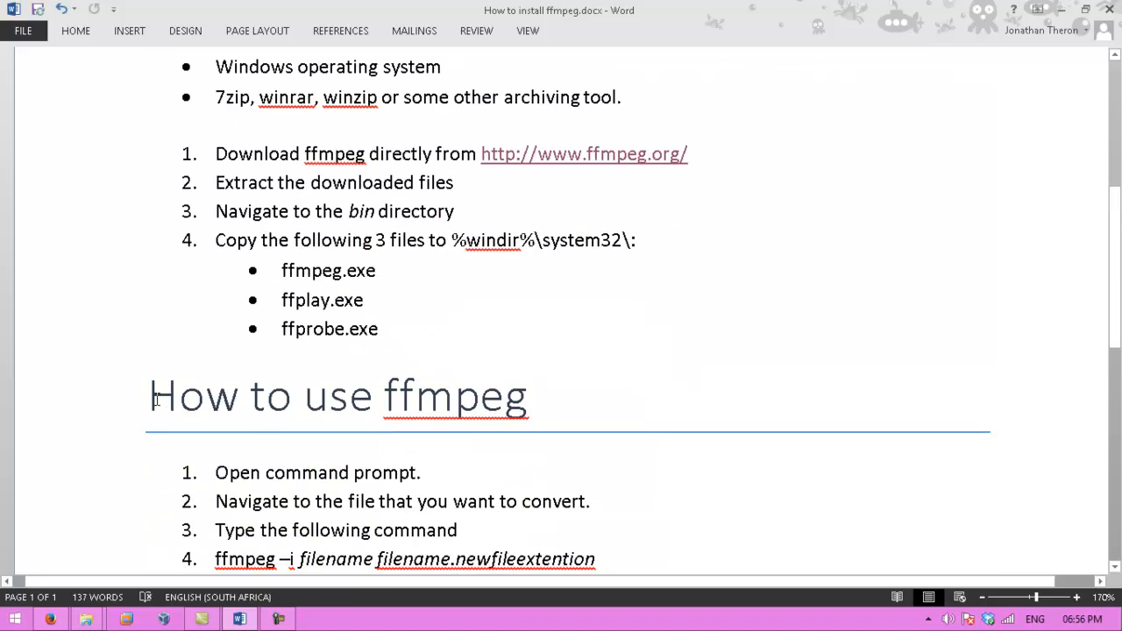
pyautogui.click(535, 399)
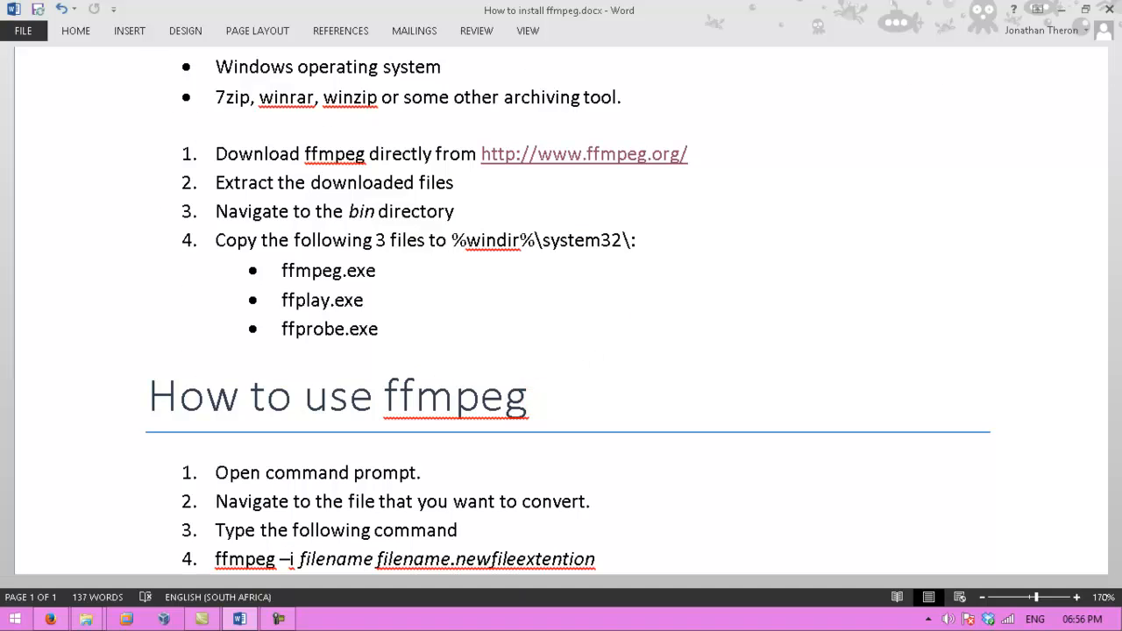